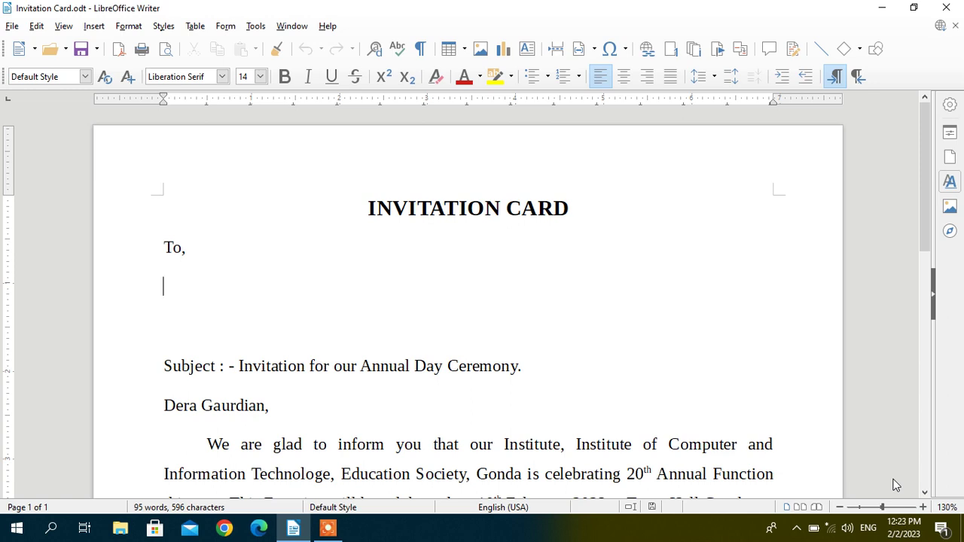
pyautogui.press('Up')
pyautogui.press('Up')
pyautogui.press('Up')
pyautogui.click(186, 276)
pyautogui.click(169, 369)
pyautogui.press('Down')
pyautogui.press('Down')
pyautogui.press('Down')
pyautogui.press('Down')
pyautogui.press('Down')
pyautogui.press('Down')
pyautogui.press('Down')
pyautogui.press('Down')
pyautogui.press('Down')
pyautogui.press('Down')
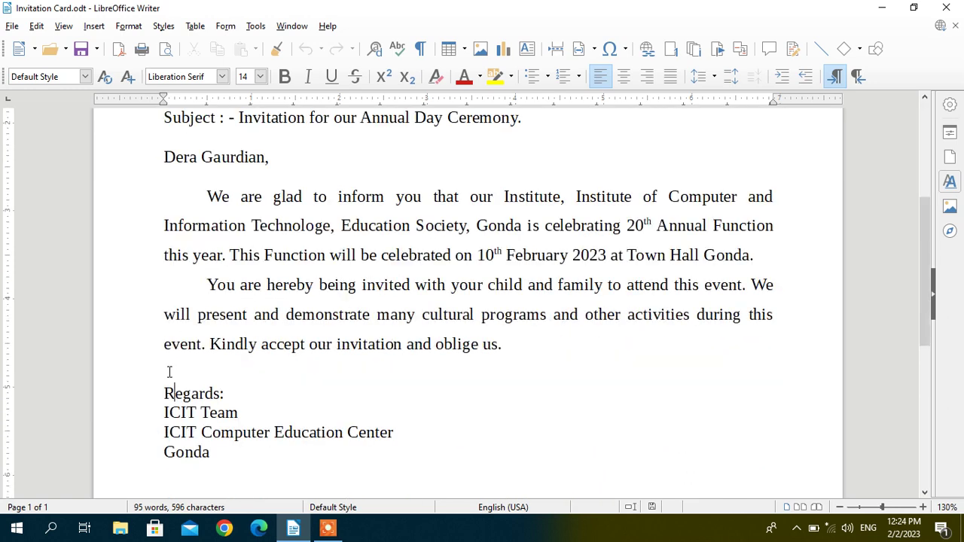
pyautogui.press('Down')
pyautogui.press('Down')
pyautogui.press('Up')
pyautogui.press('Up')
pyautogui.press('Up')
pyautogui.press('Up')
pyautogui.press('Up')
pyautogui.press('Up')
pyautogui.press('Up')
pyautogui.press('Up')
pyautogui.press('Up')
pyautogui.press('Up')
pyautogui.press('Up')
pyautogui.press('Up')
pyautogui.press('Up')
pyautogui.press('Up')
pyautogui.press('Up')
pyautogui.press('Up')
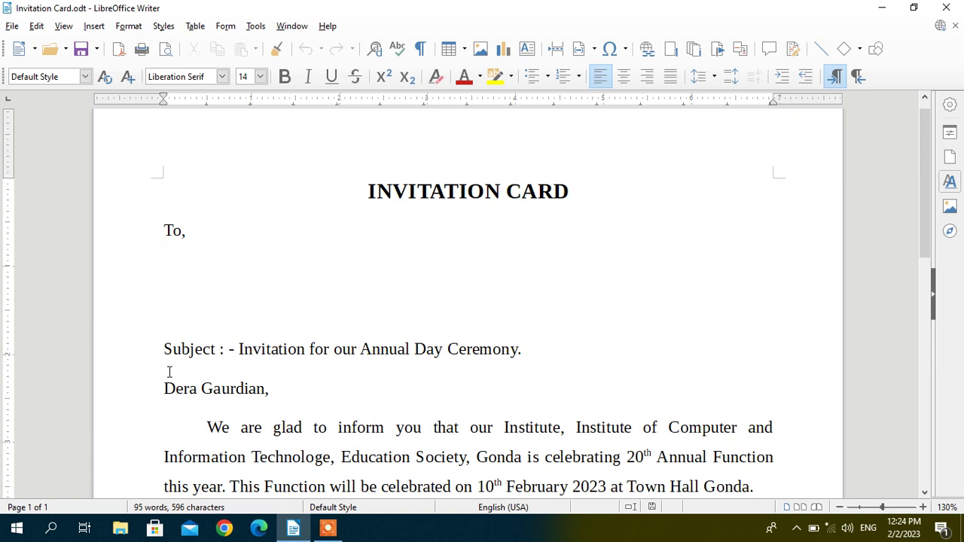
# Launch the Mail Merge Wizard from the Tools menu, starting from the current invitation document.
pyautogui.click(256, 27)
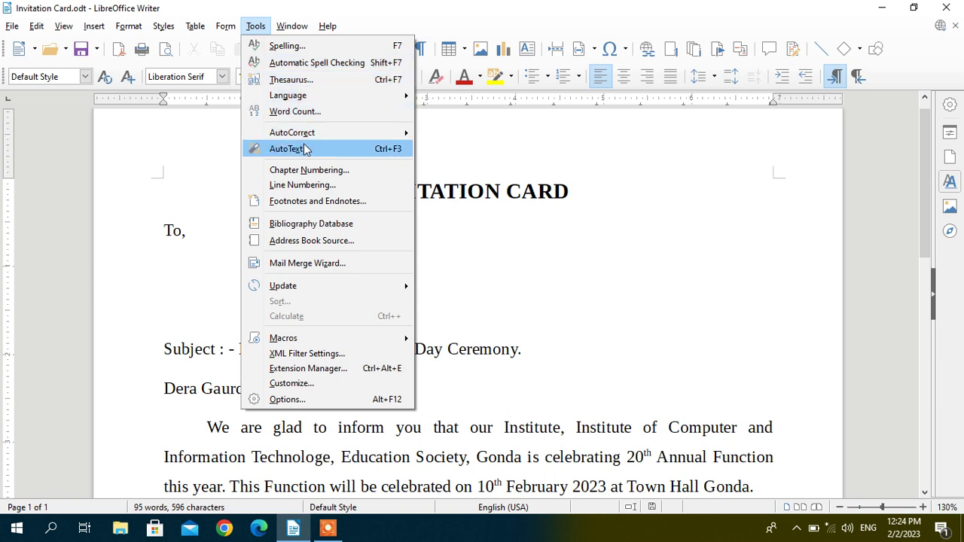
pyautogui.click(303, 266)
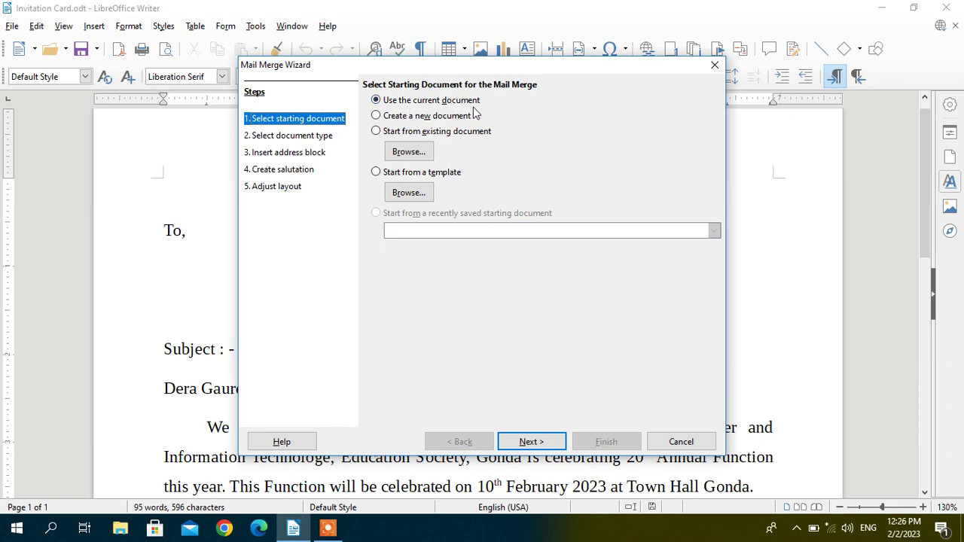
# Keep Letter as the mail merge document type and advance to the Insert Address Block step.
pyautogui.click(517, 443)
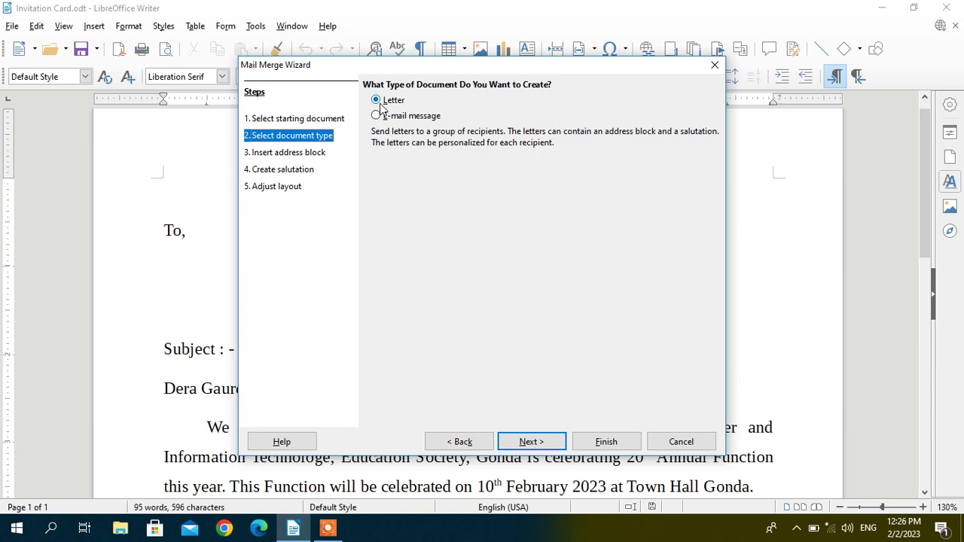
pyautogui.click(529, 441)
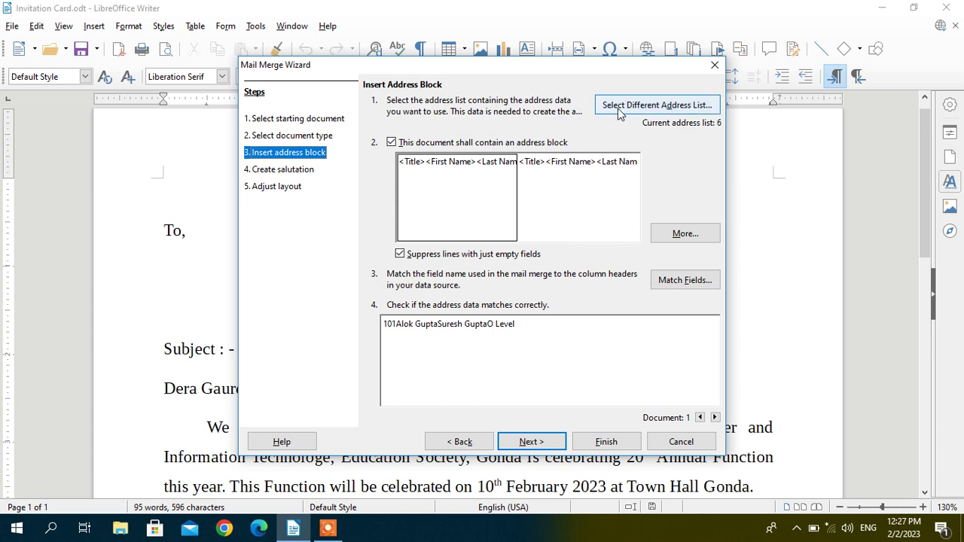
# Open Select Different Address List to see the available address lists.
pyautogui.click(674, 111)
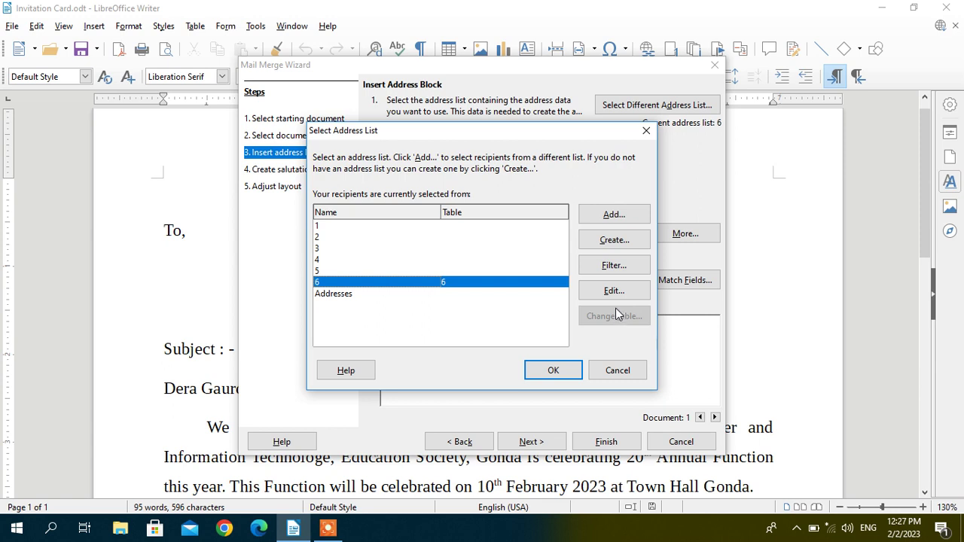
# Create a new address list and bring up its field customization dialog.
pyautogui.click(611, 241)
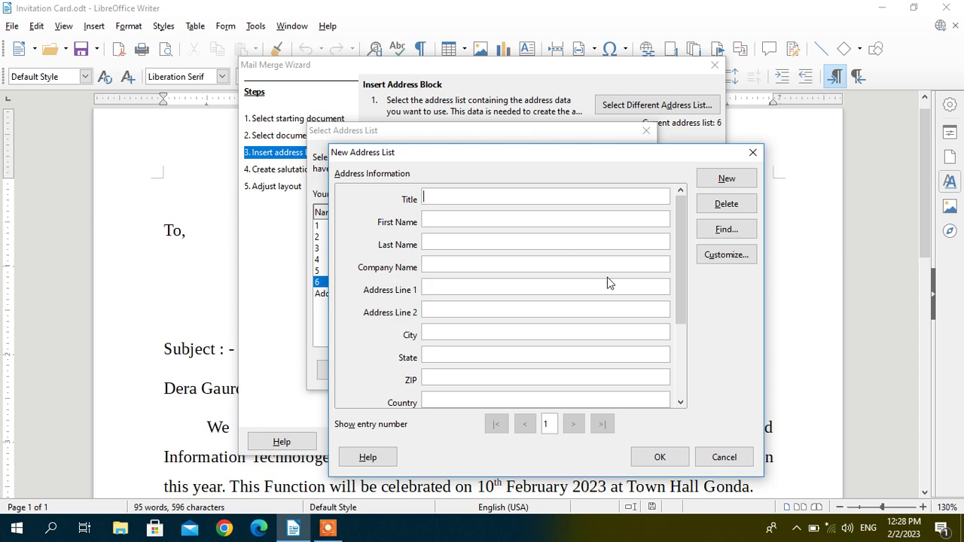
pyautogui.click(726, 256)
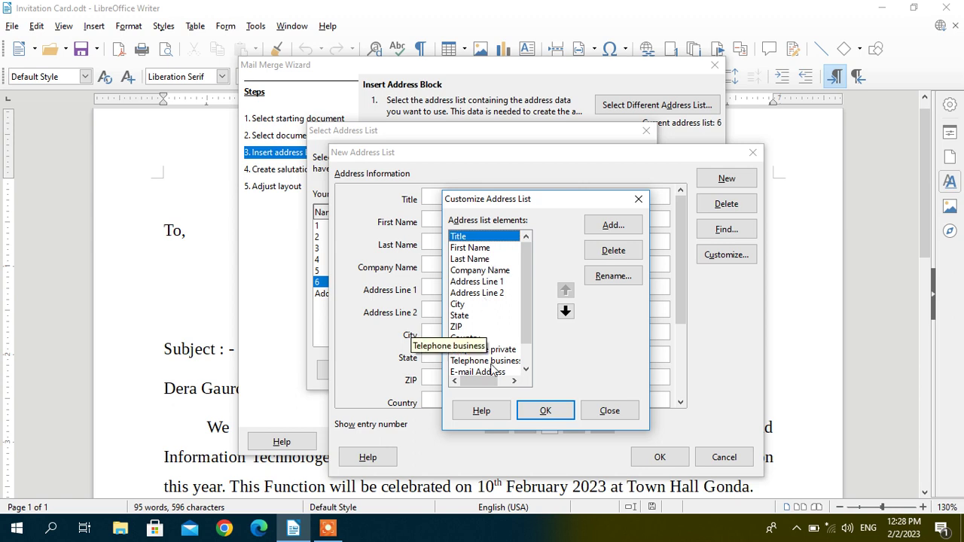
# Delete every default field, Title through Gender, and begin adding a new field.
pyautogui.click(597, 252)
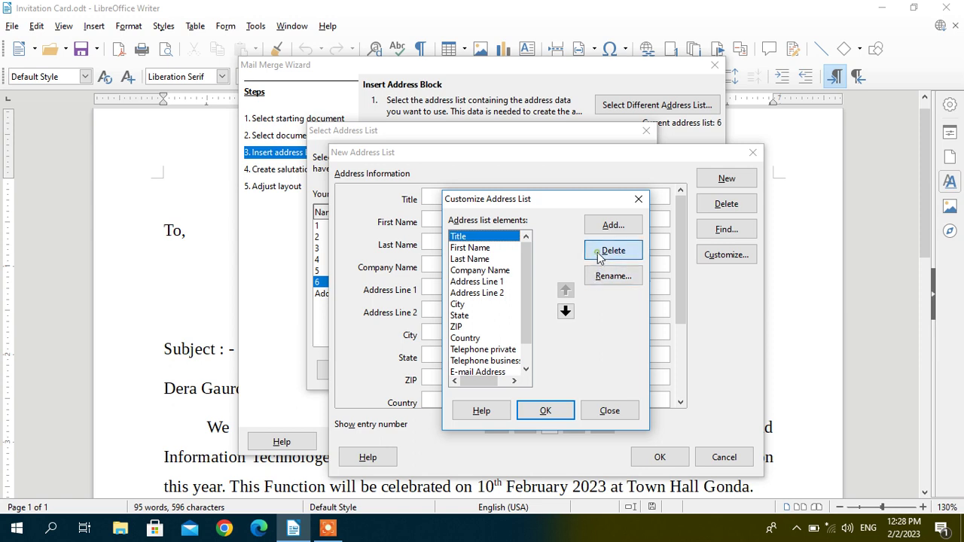
pyautogui.click(598, 253)
pyautogui.doubleClick(598, 253)
pyautogui.click(598, 253)
pyautogui.doubleClick(598, 253)
pyautogui.click(597, 253)
pyautogui.doubleClick(597, 253)
pyautogui.doubleClick(598, 253)
pyautogui.click(598, 253)
pyautogui.click(598, 253)
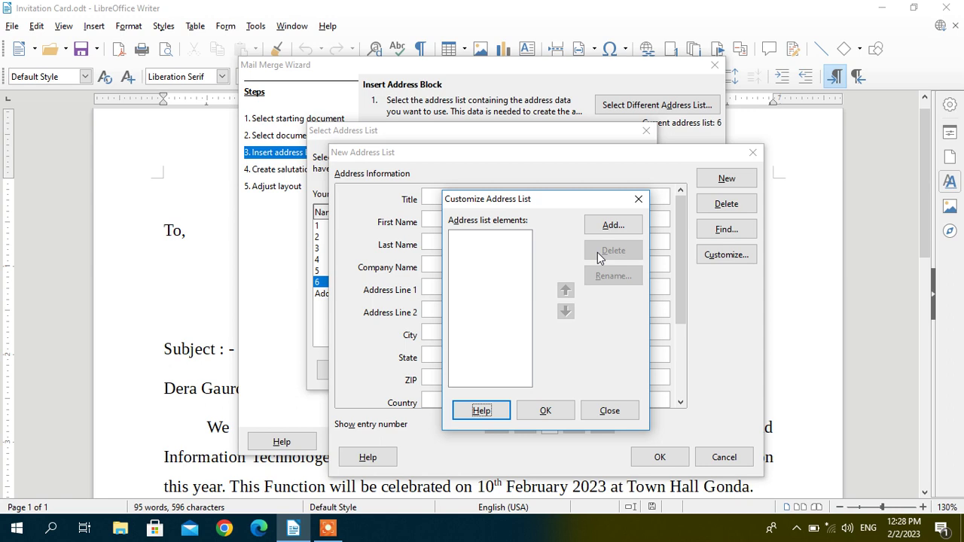
pyautogui.click(603, 230)
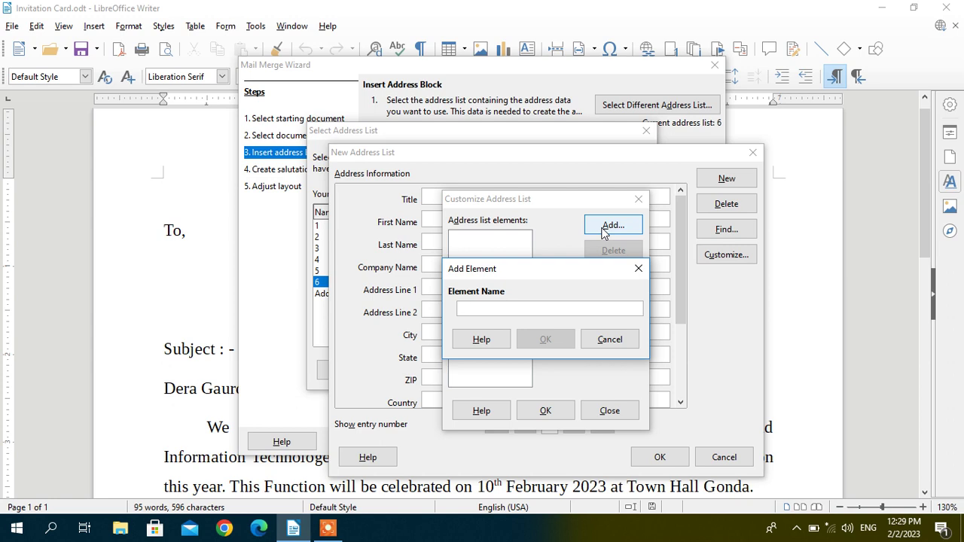
# Add the custom fields RegNo, Name, Father and Address to the address list.
pyautogui.write('Re')
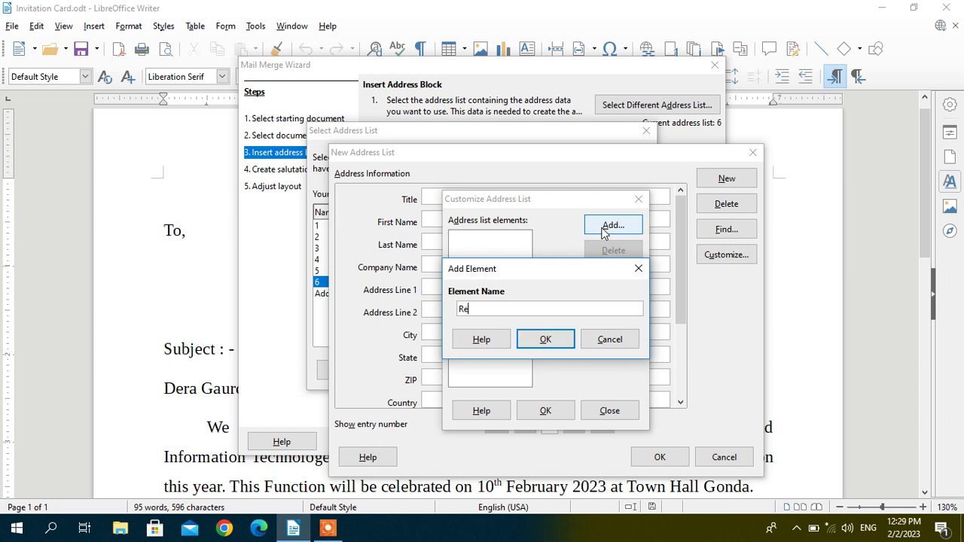
pyautogui.write('gNo')
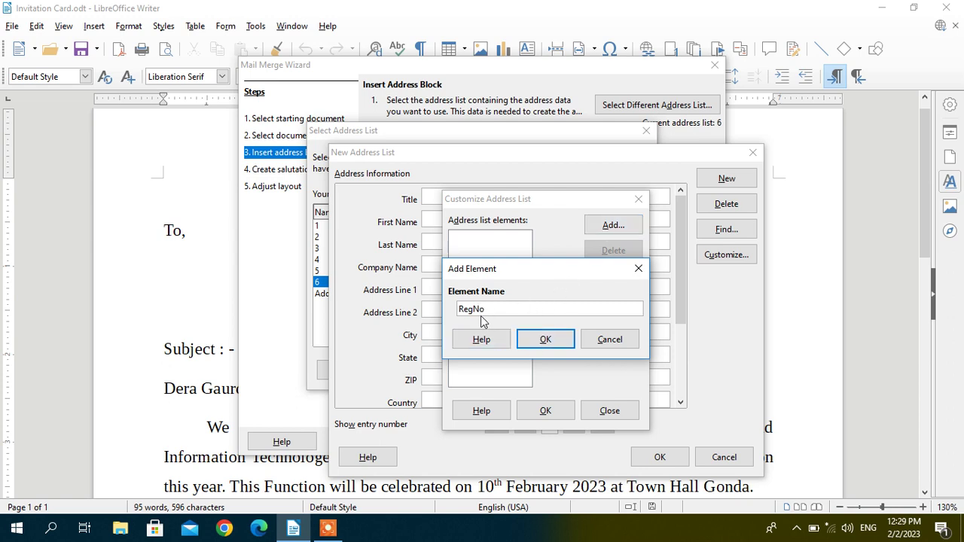
pyautogui.click(536, 340)
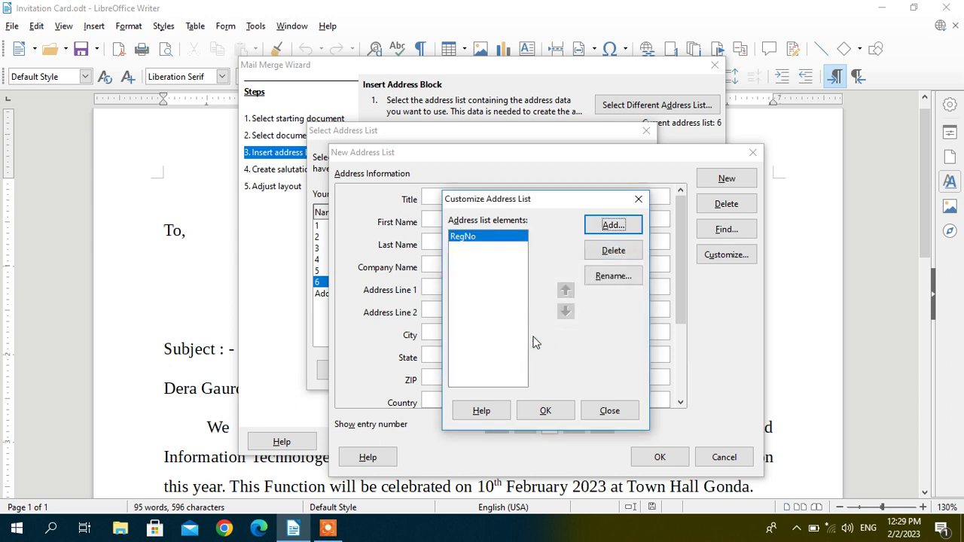
pyautogui.click(609, 229)
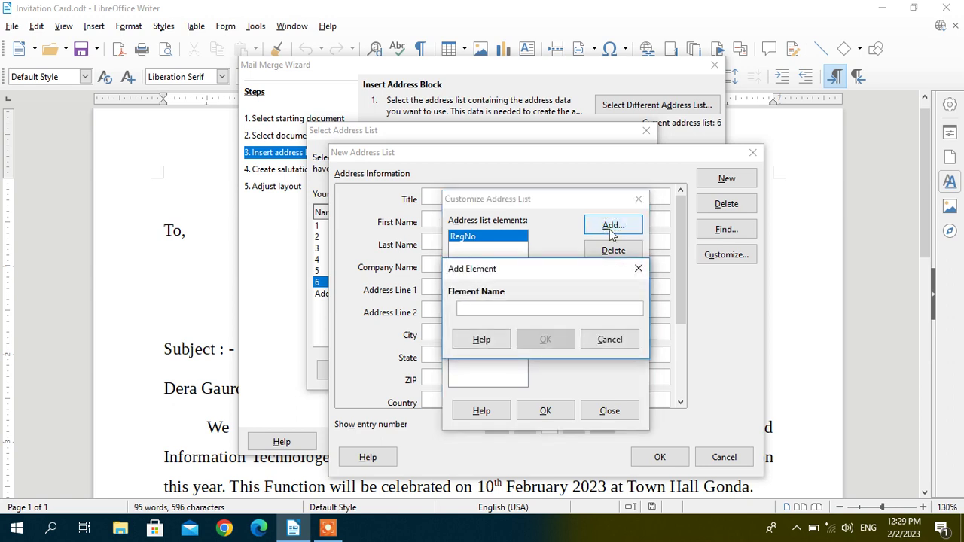
pyautogui.write('Name')
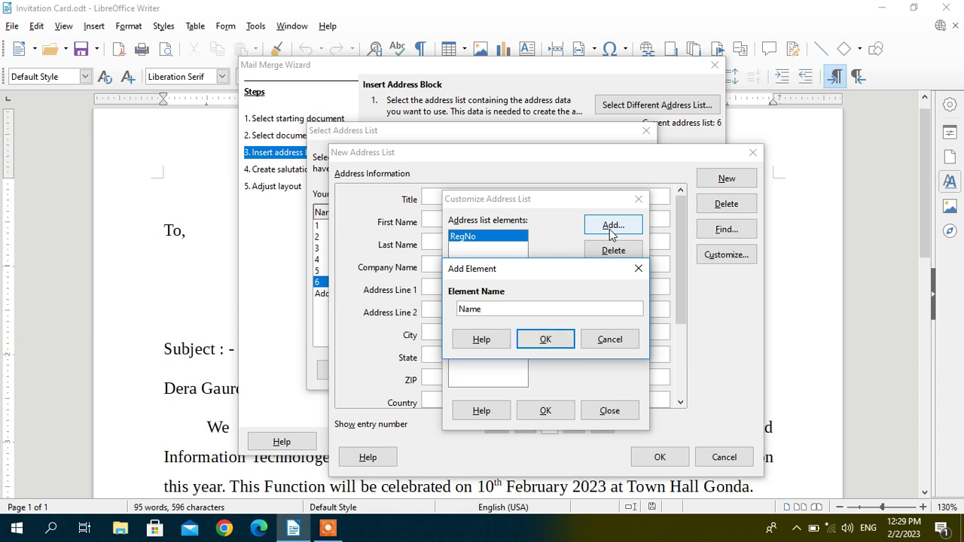
pyautogui.press('Return')
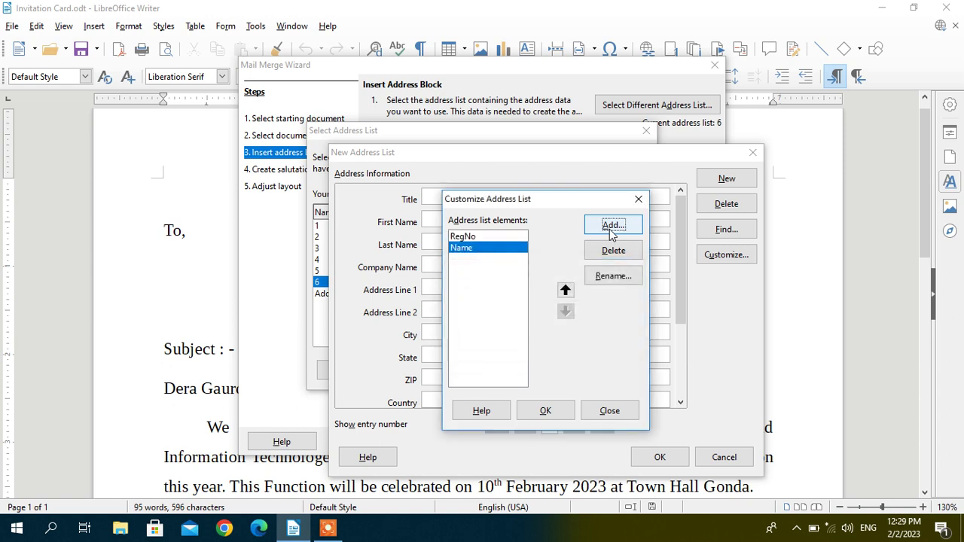
pyautogui.click(609, 229)
pyautogui.write('Father')
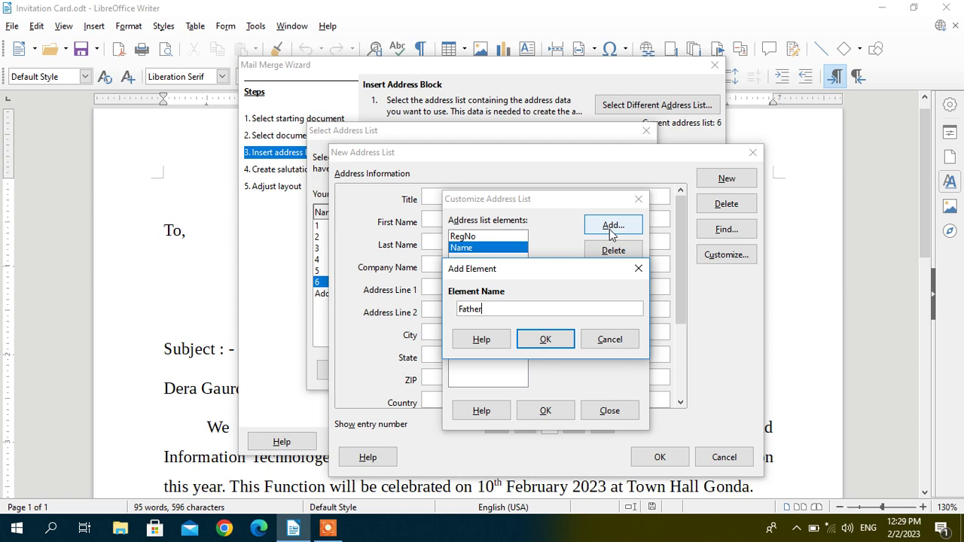
pyautogui.press('Return')
pyautogui.click(609, 229)
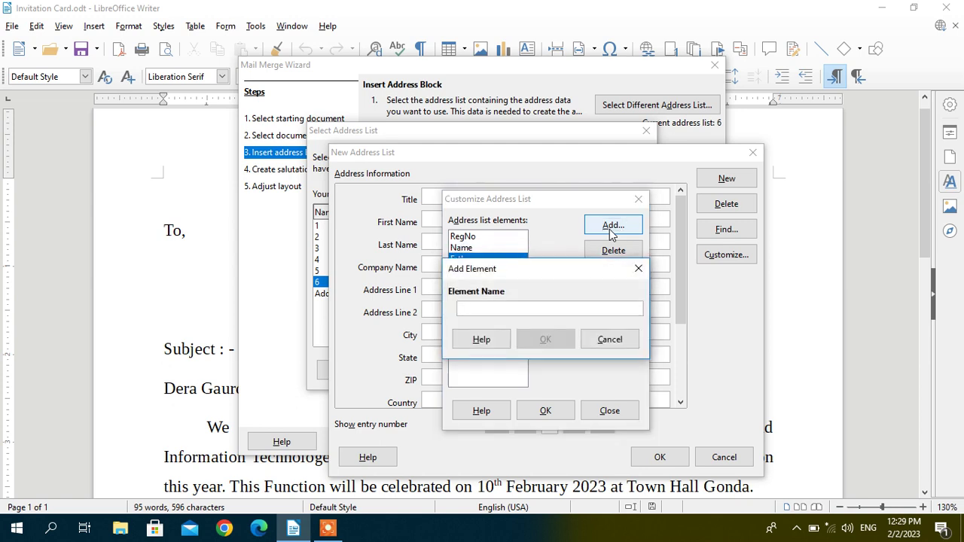
pyautogui.write('Address')
pyautogui.press('Return')
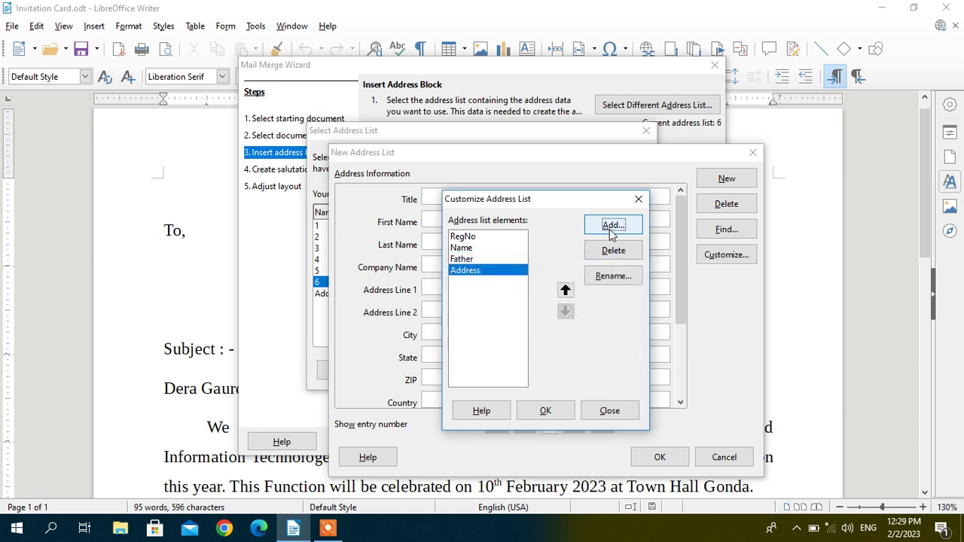
# Add City and Course fields, keeping Course ordered below City.
pyautogui.click(611, 225)
pyautogui.write('C')
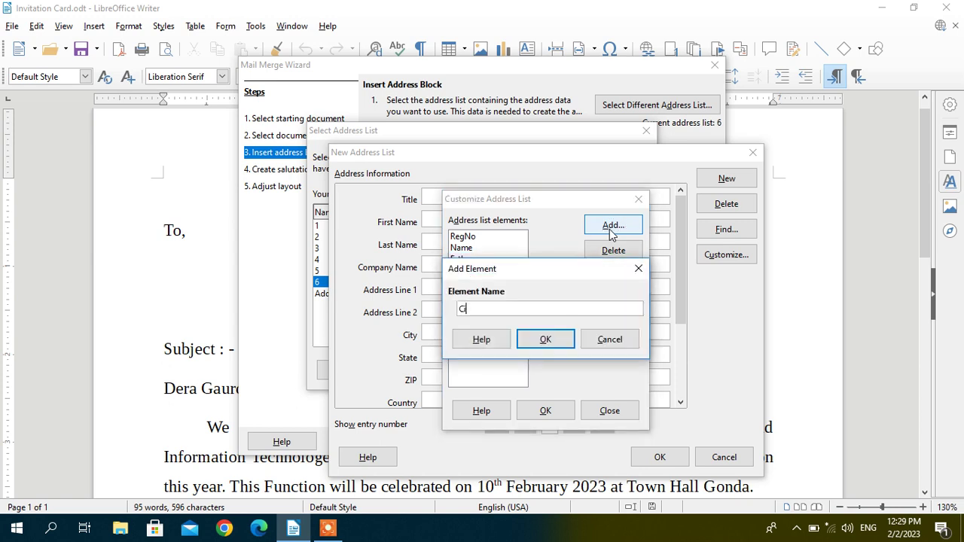
pyautogui.write('ity')
pyautogui.press('Return')
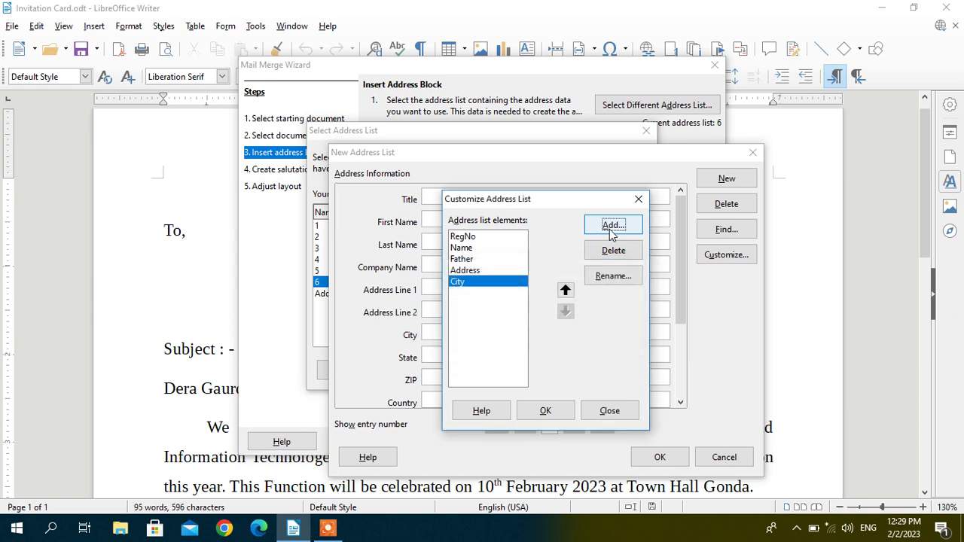
pyautogui.click(611, 229)
pyautogui.write('C')
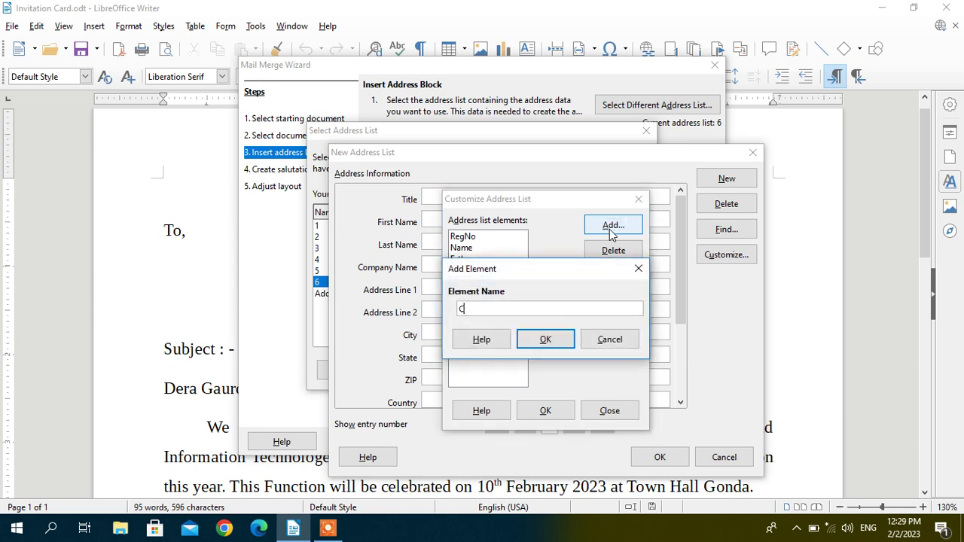
pyautogui.write('orse')
pyautogui.press('BackSpace')
pyautogui.press('BackSpace')
pyautogui.press('BackSpace')
pyautogui.press('BackSpace')
pyautogui.press('BackSpace')
pyautogui.write('Course')
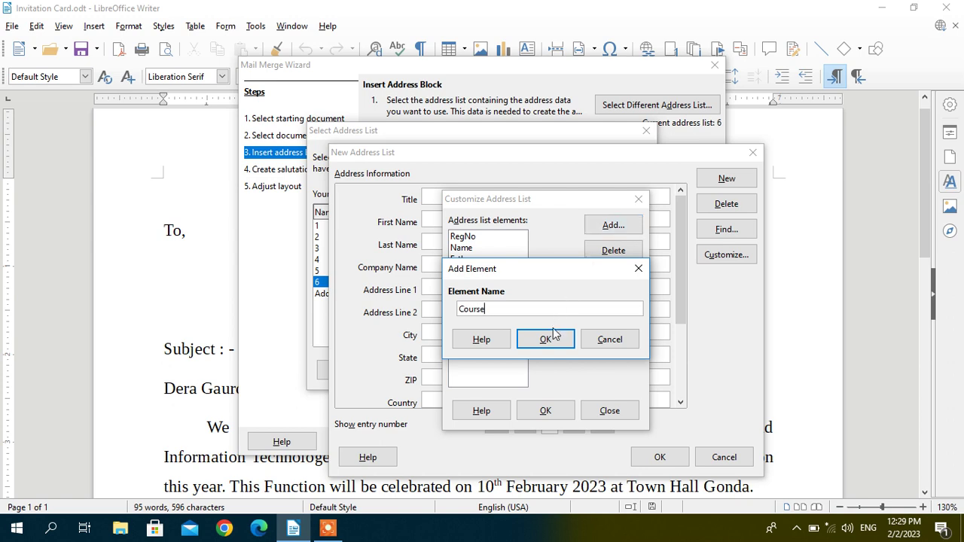
pyautogui.click(548, 338)
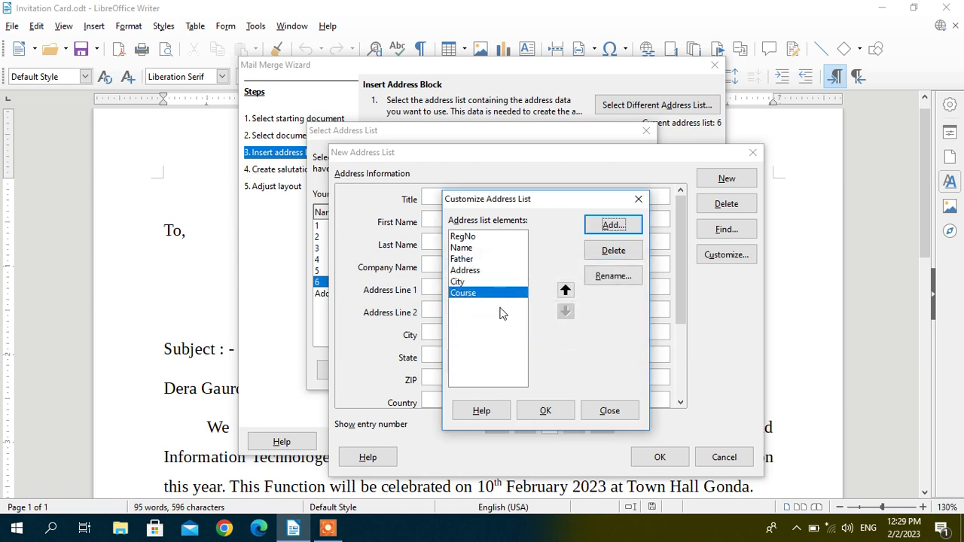
pyautogui.click(565, 291)
pyautogui.click(566, 311)
# Apply the six custom fields and place the cursor in entry 1's RegNo field.
pyautogui.click(546, 410)
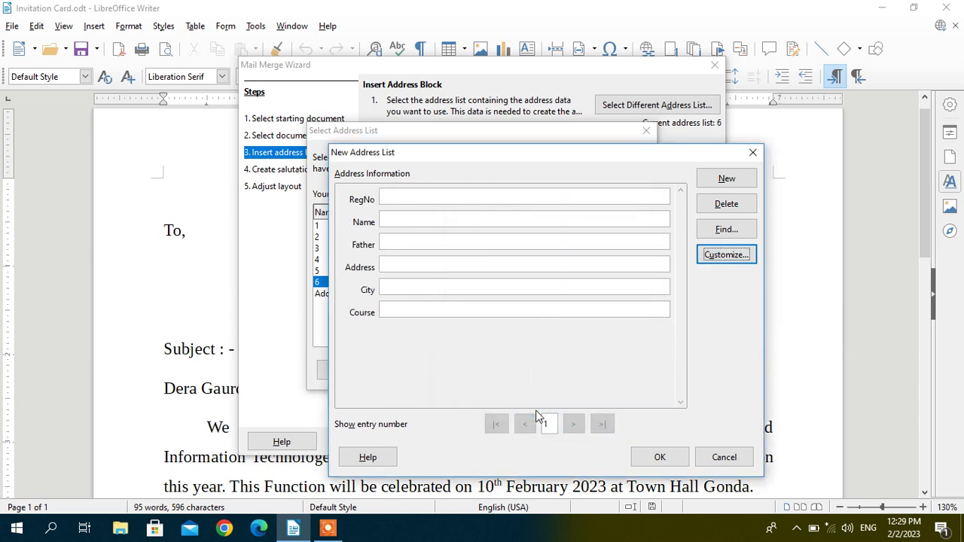
pyautogui.click(413, 201)
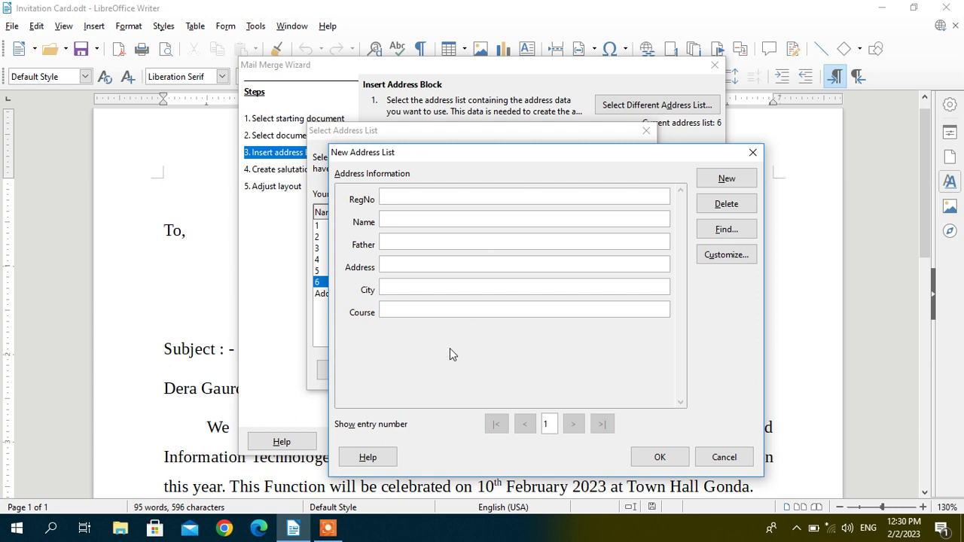
# Enter the first student's registration number, name, father's name, address, city Gonda and course O Level.
pyautogui.write('10')
pyautogui.write('0')
pyautogui.write('1')
pyautogui.write('Alok ')
pyautogui.write('Gupta')
pyautogui.press('Tab')
pyautogui.write('Suresh Gupta')
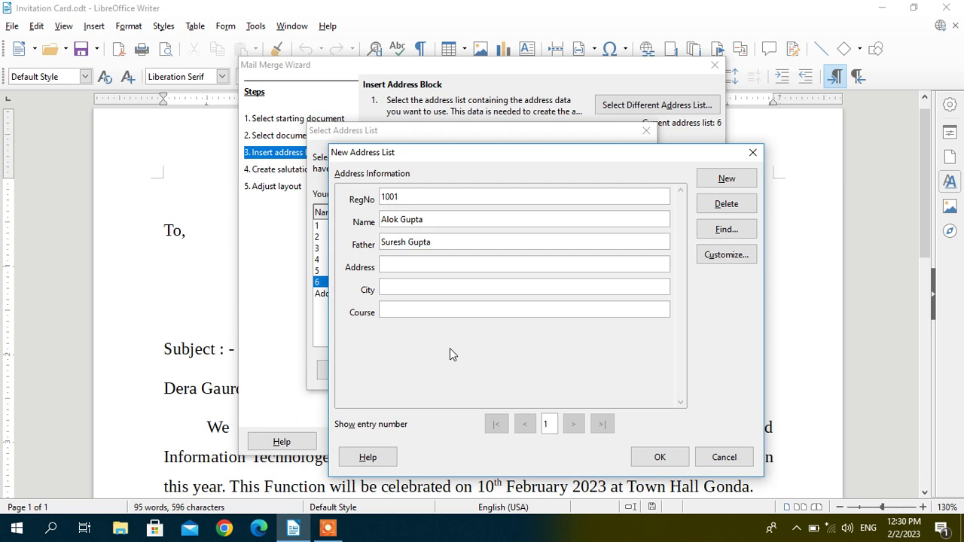
pyautogui.press('Tab')
pyautogui.write('Malviya Nagar')
pyautogui.press('Tab')
pyautogui.write('Gonda')
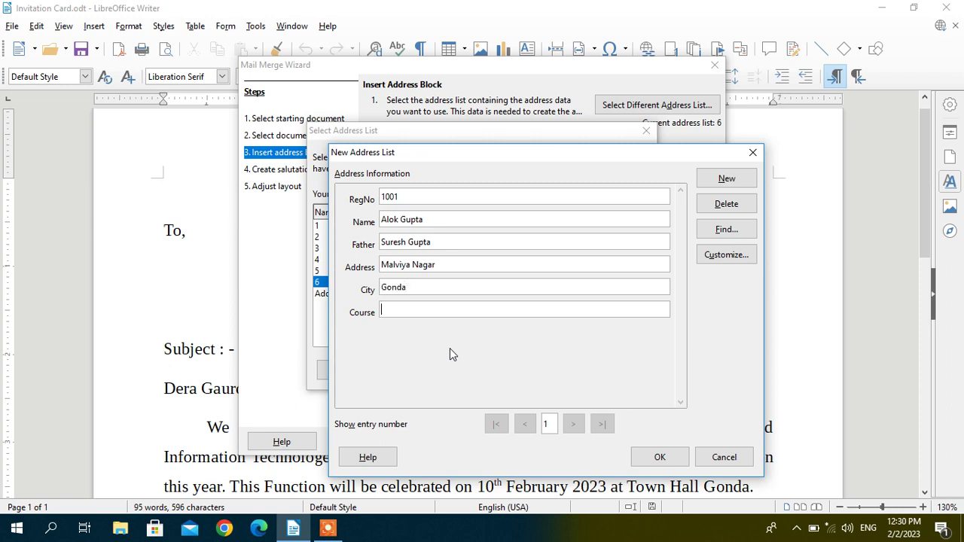
pyautogui.press('Tab')
pyautogui.write('O Level')
# Add a second student record with city Gonda and course CCC, add a blank entry, and finish the list.
pyautogui.click(719, 181)
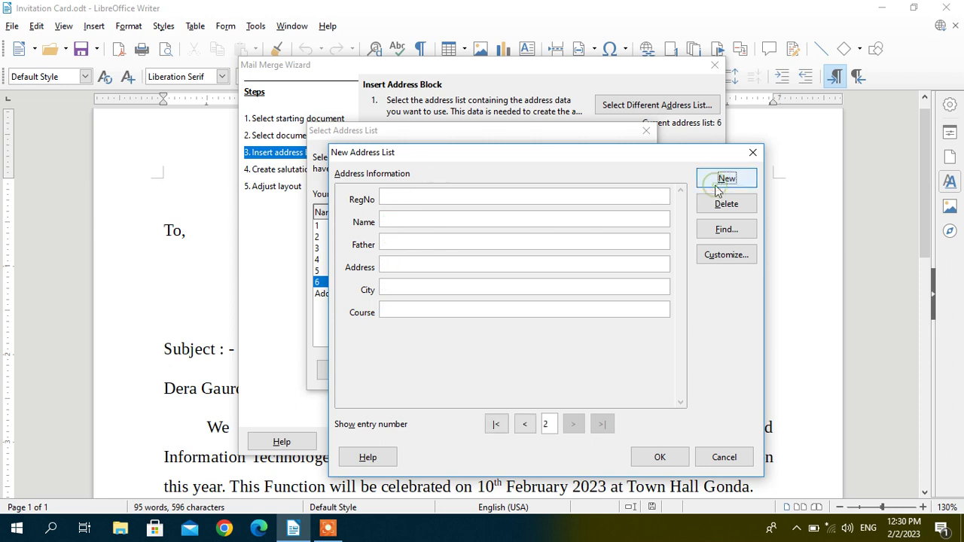
pyautogui.click(566, 196)
pyautogui.write('1002')
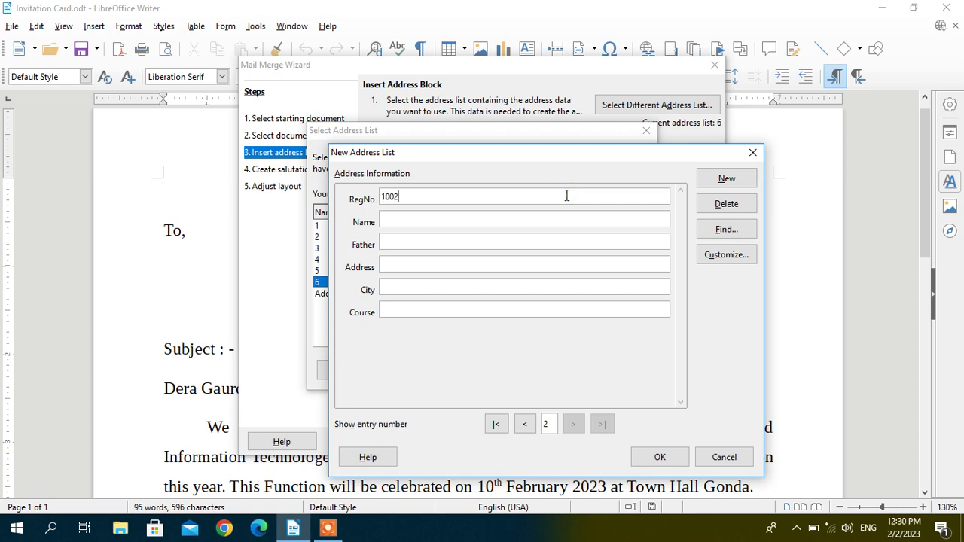
pyautogui.write('Santosh')
pyautogui.press('Tab')
pyautogui.write('Suresh Ojha')
pyautogui.press('Tab')
pyautogui.write('Azad')
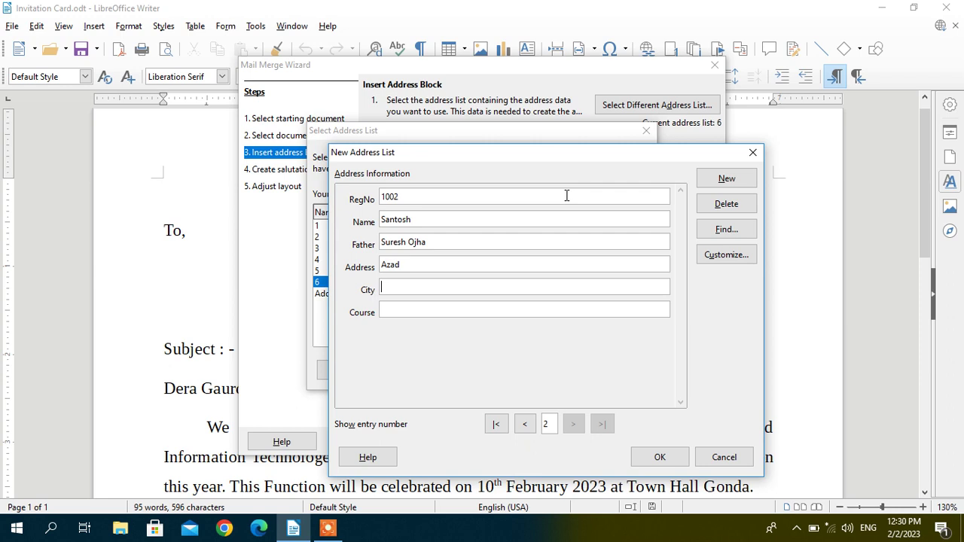
pyautogui.write('Go')
pyautogui.write('nda')
pyautogui.write('CCC')
pyautogui.click(724, 181)
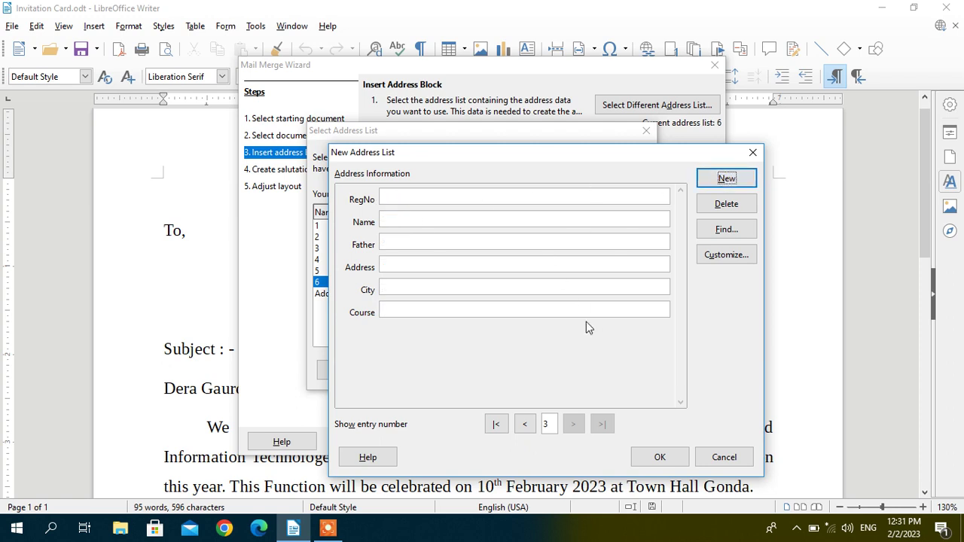
pyautogui.click(660, 459)
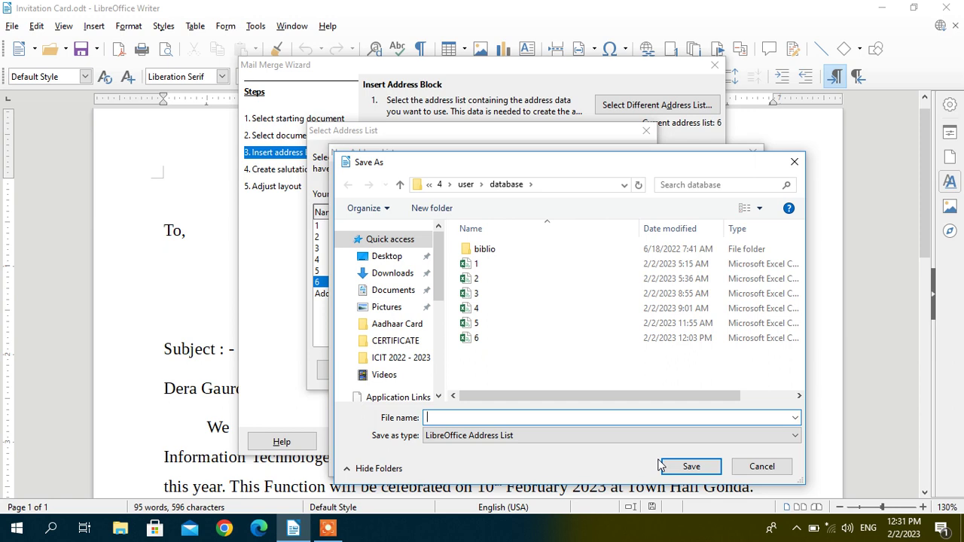
# Save the new address list under the file name Student.
pyautogui.write('Student')
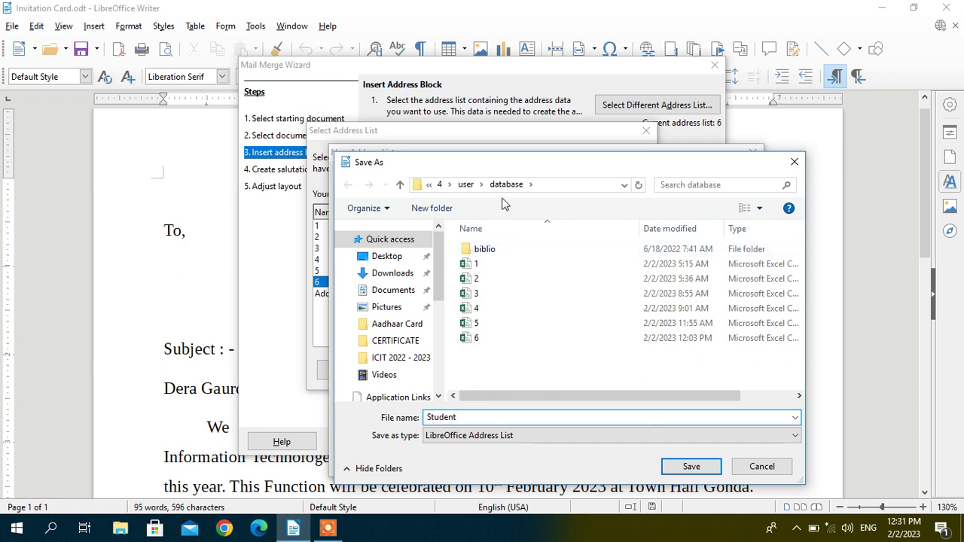
pyautogui.click(690, 467)
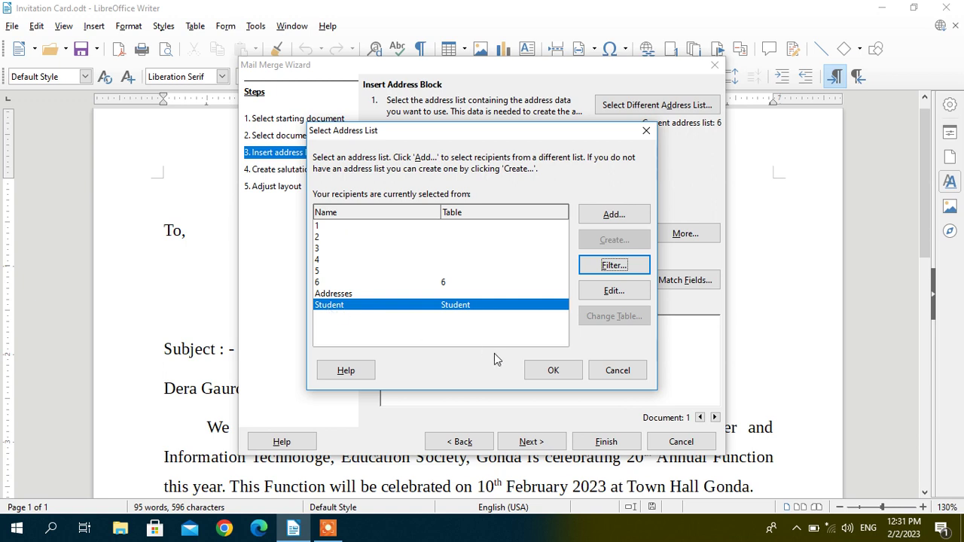
# Confirm Student as the current address list and bring up Match Fields for the address block.
pyautogui.click(539, 370)
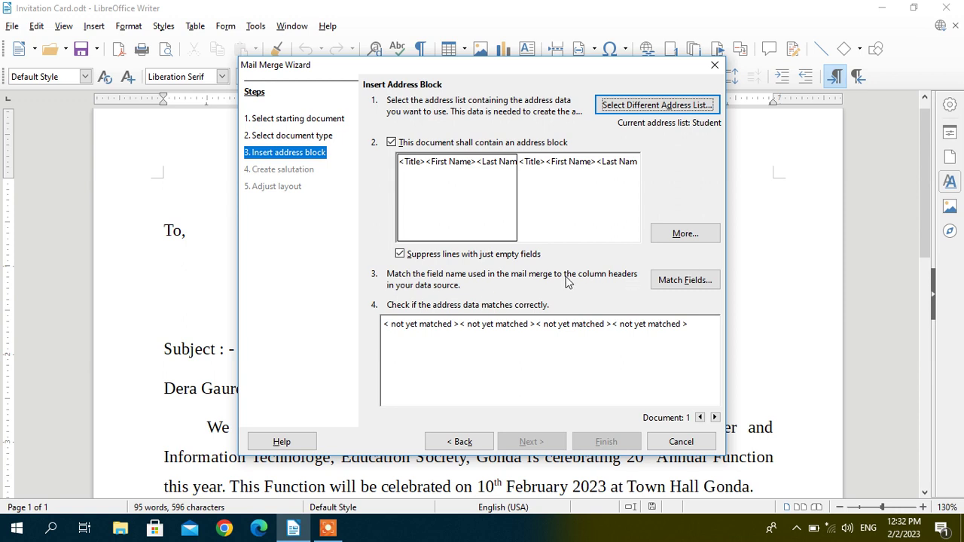
pyautogui.click(688, 281)
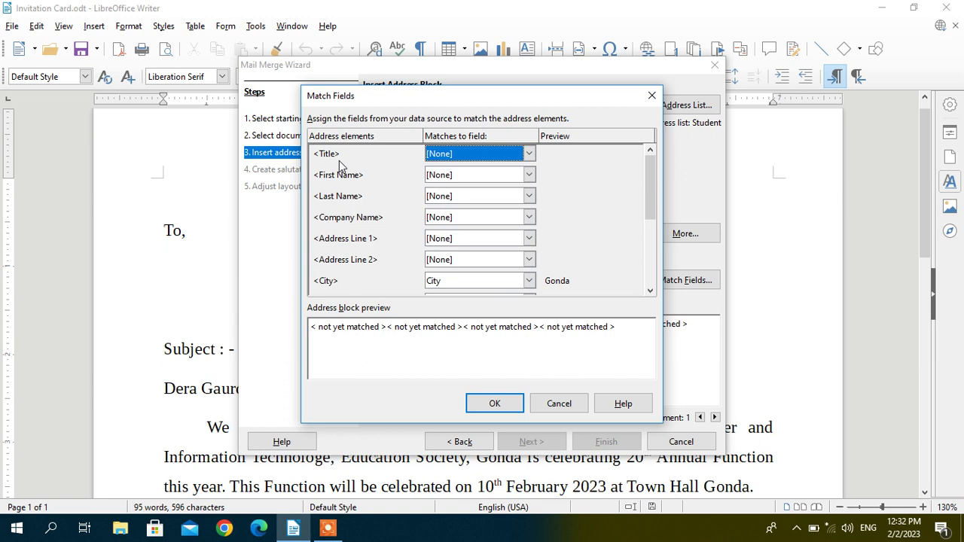
# Match Title to RegNo, First Name to Name, Address Line 1 to Address; leave Last Name unmatched.
pyautogui.click(488, 160)
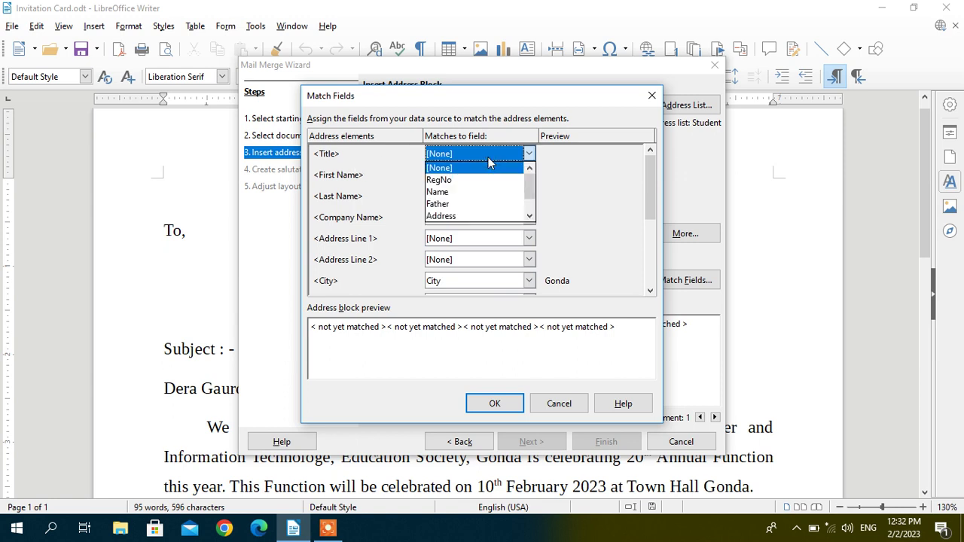
pyautogui.click(441, 183)
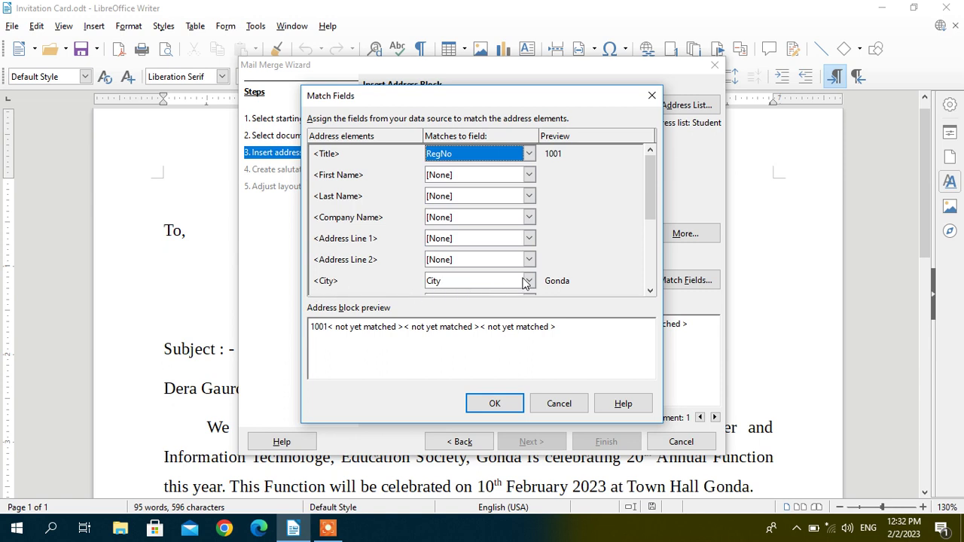
pyautogui.click(489, 174)
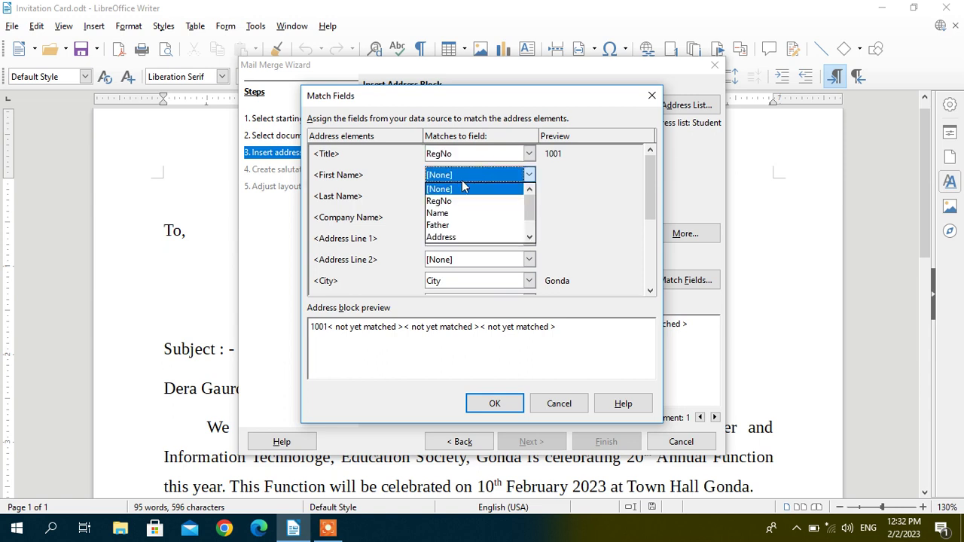
pyautogui.click(456, 213)
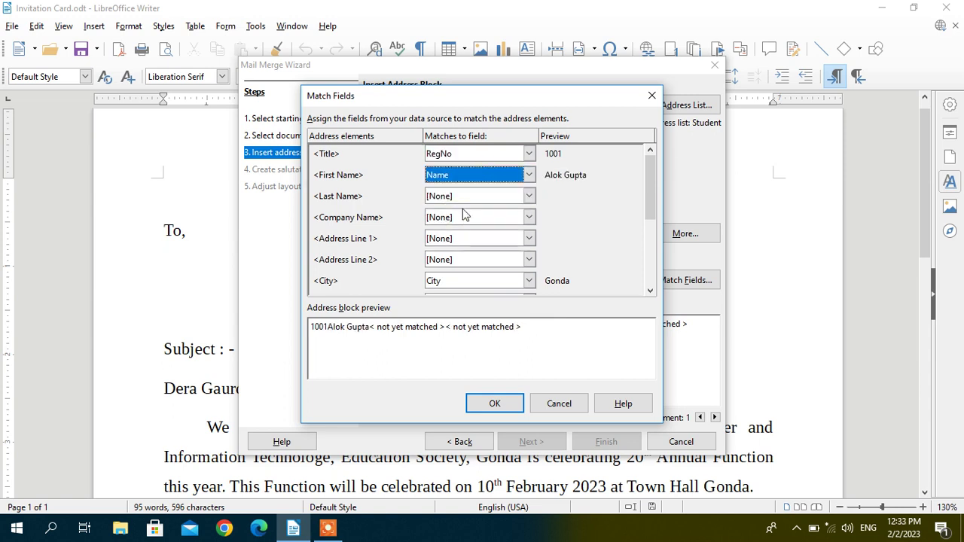
pyautogui.click(482, 197)
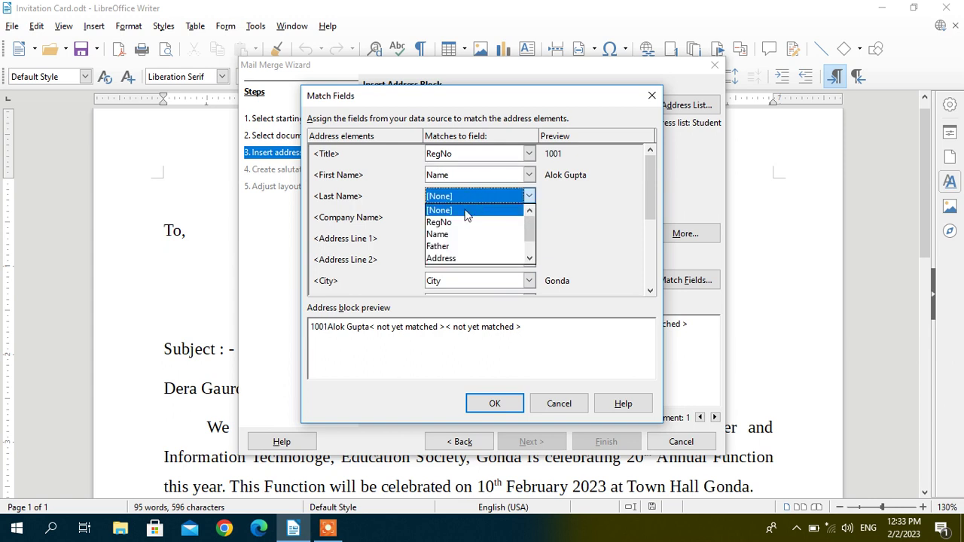
pyautogui.click(465, 211)
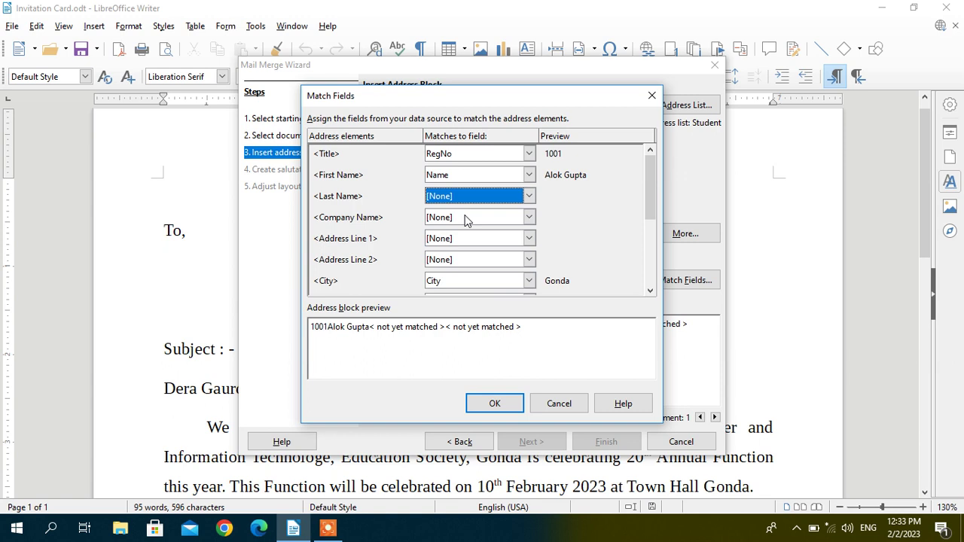
pyautogui.click(470, 239)
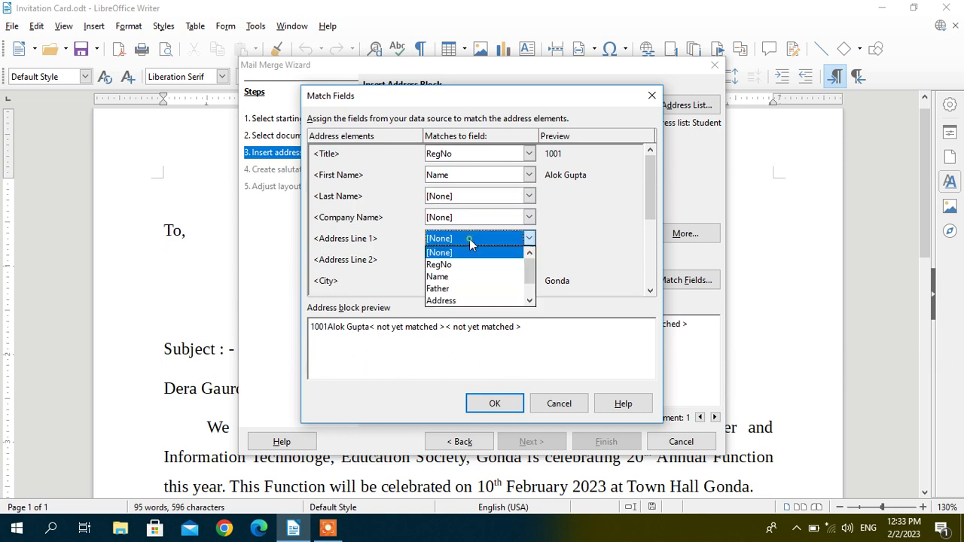
pyautogui.click(453, 302)
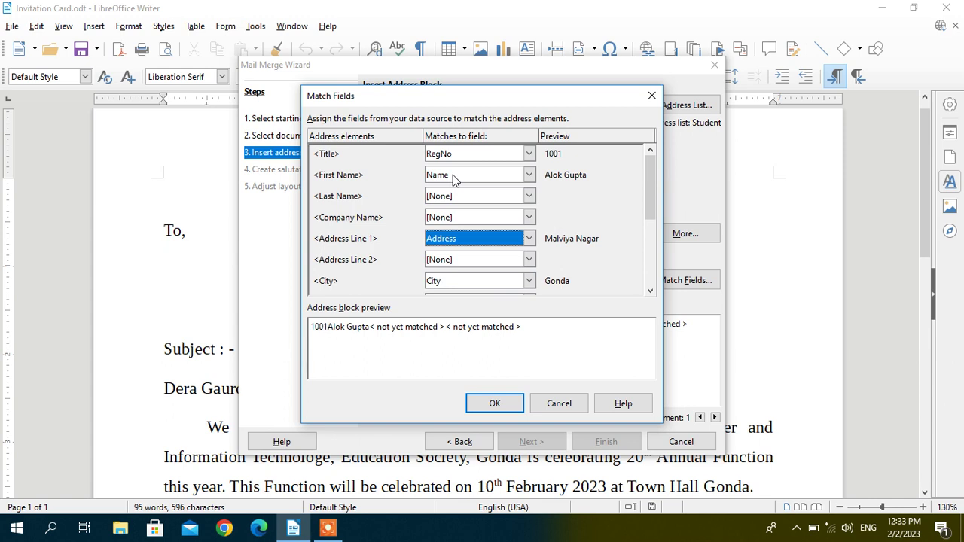
# Map Last Name to Father, Company Name to Address, Address Line 1 to Course, and City to [None].
pyautogui.click(441, 196)
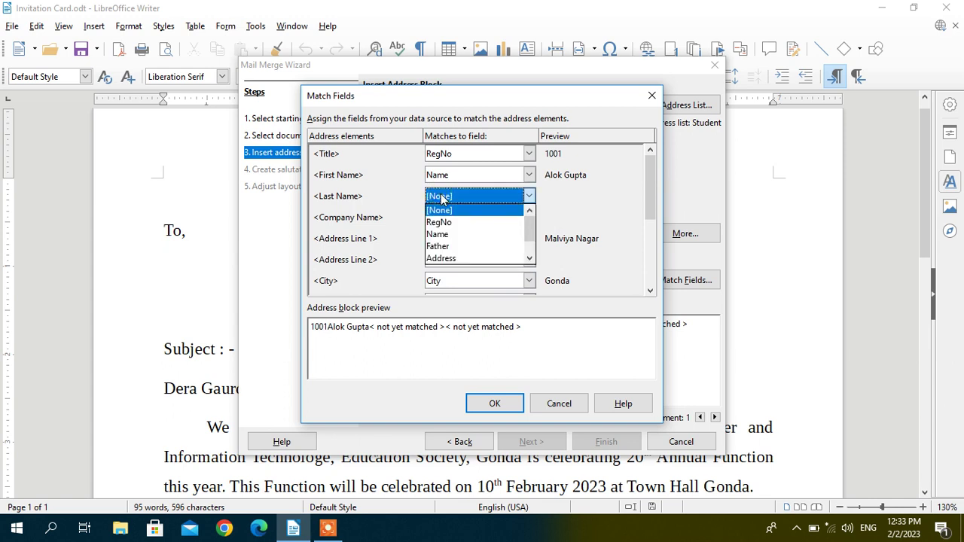
pyautogui.click(442, 248)
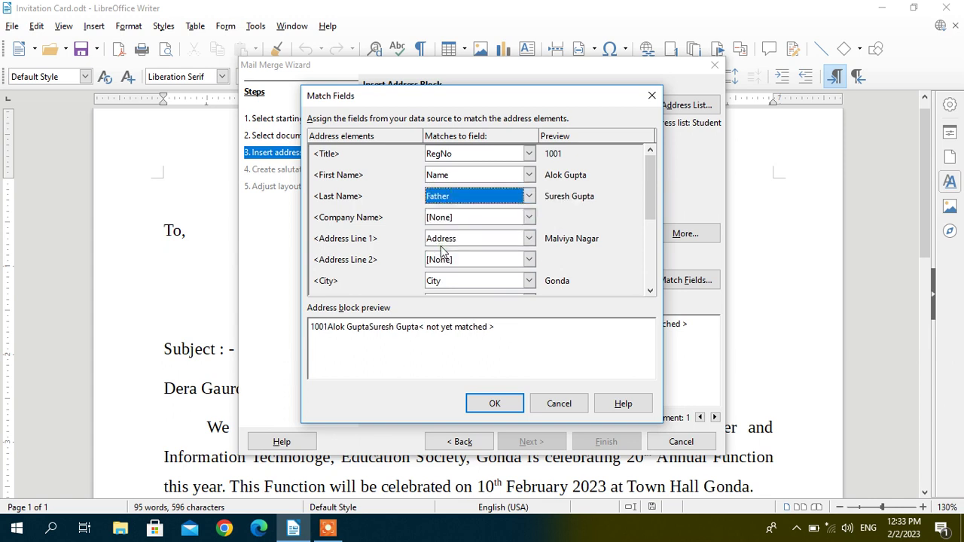
pyautogui.click(484, 218)
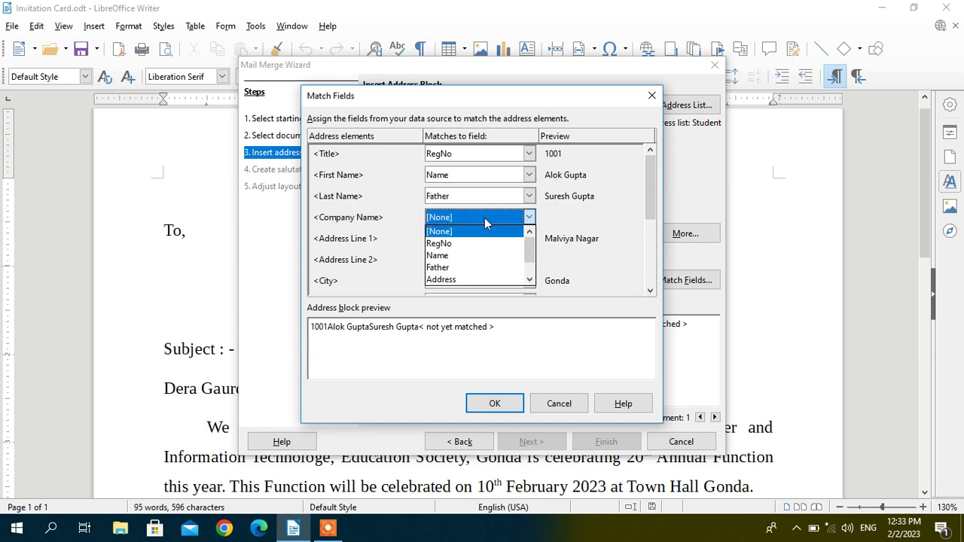
pyautogui.click(457, 280)
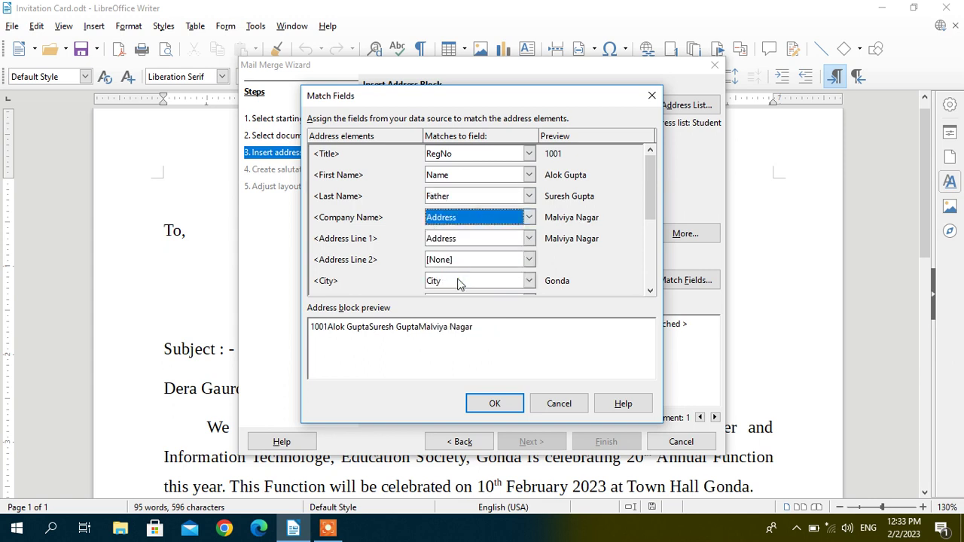
pyautogui.click(508, 239)
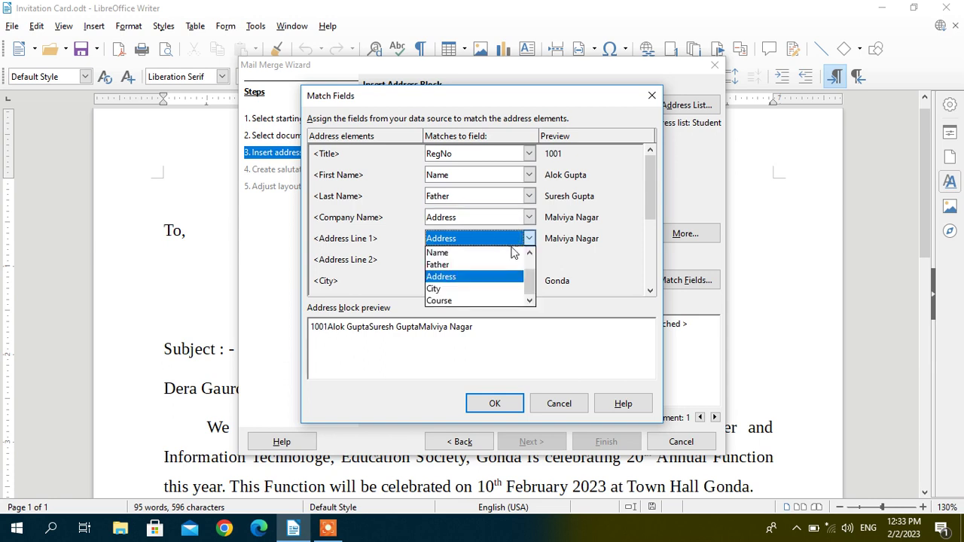
pyautogui.click(493, 300)
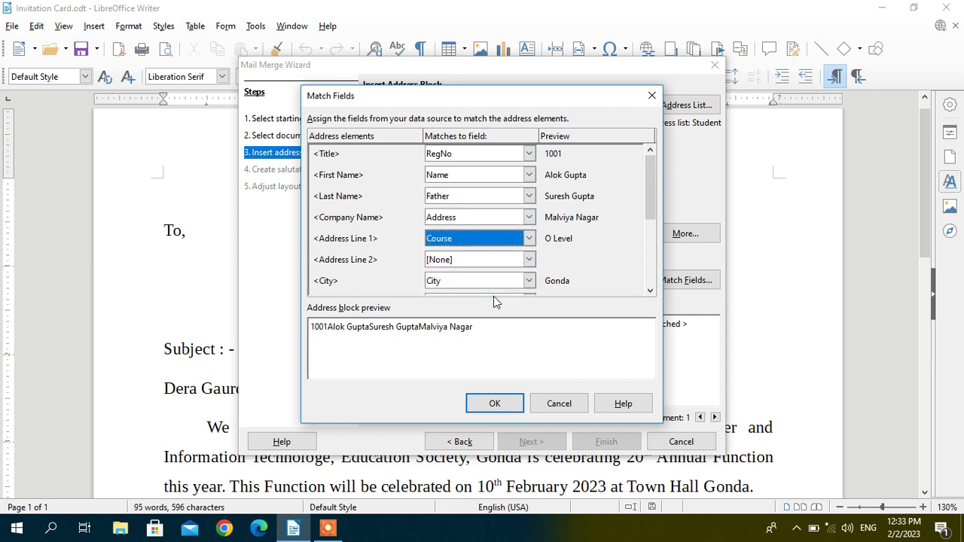
pyautogui.click(449, 284)
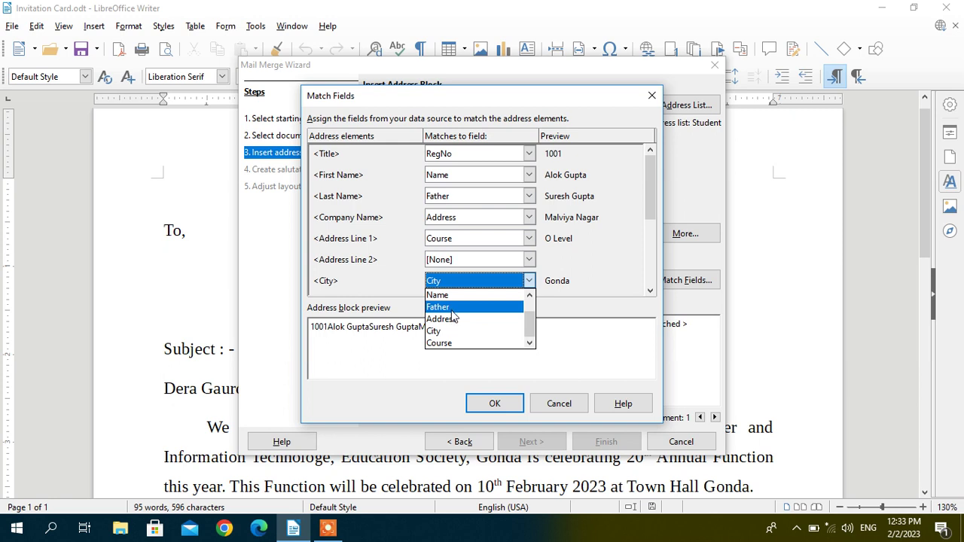
pyautogui.scroll(2, 533, 303)
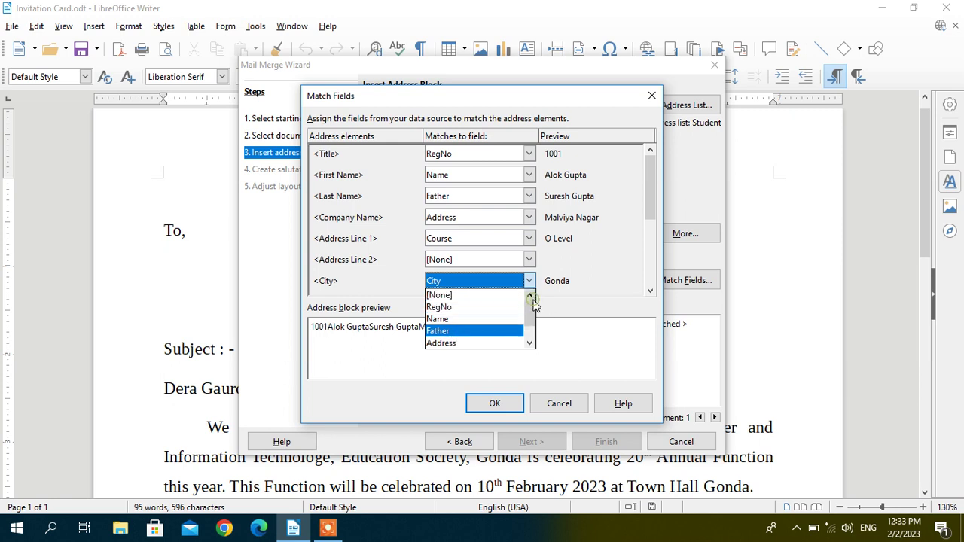
pyautogui.click(512, 301)
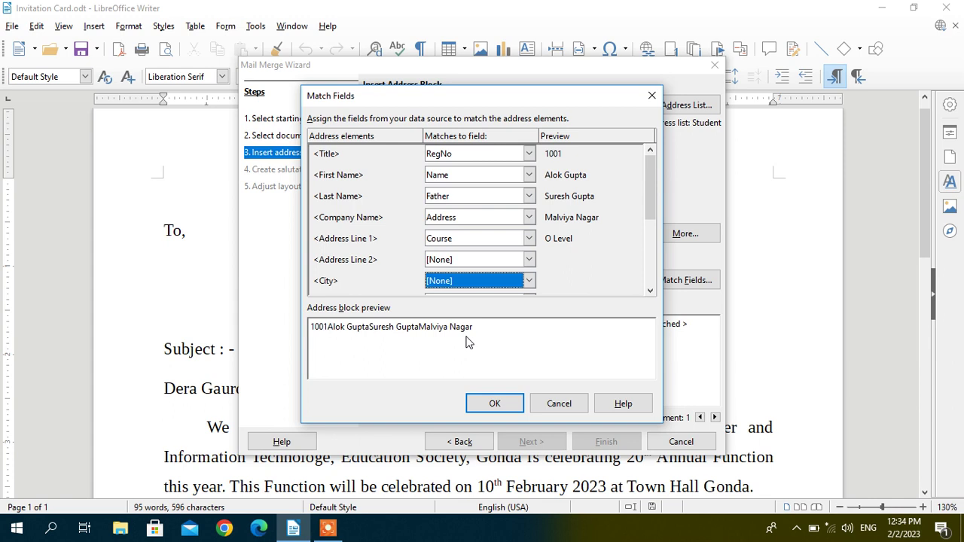
pyautogui.click(488, 403)
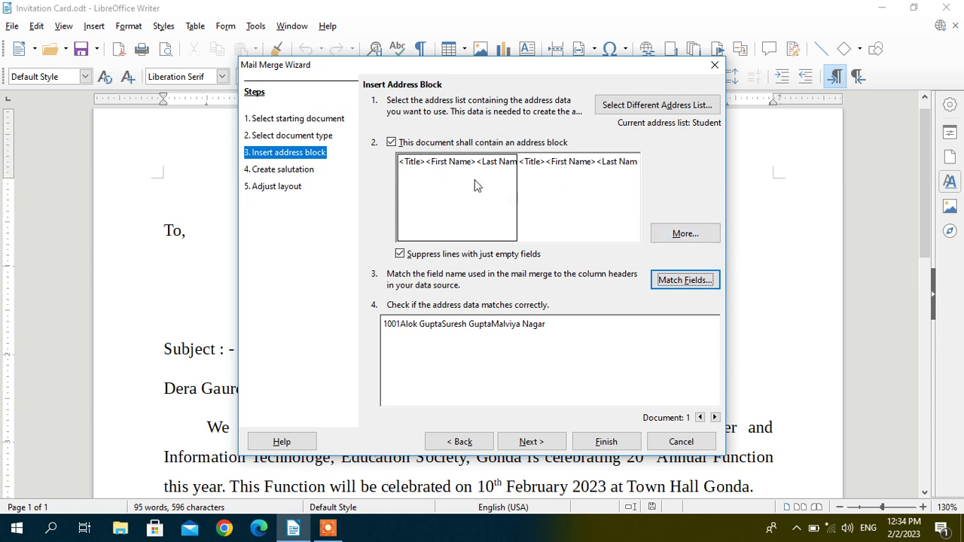
# Start a new address block layout containing Title, First Name and Last Name.
pyautogui.click(680, 236)
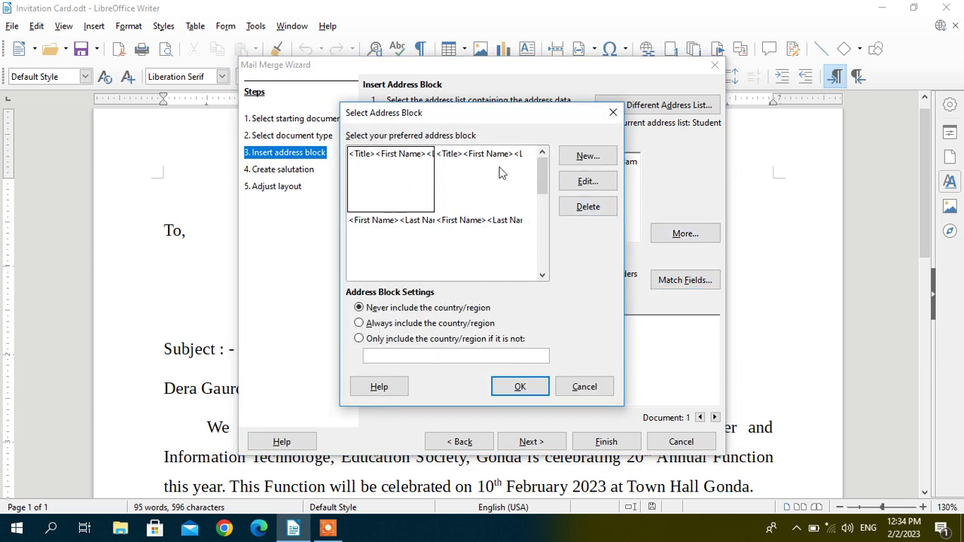
pyautogui.click(577, 158)
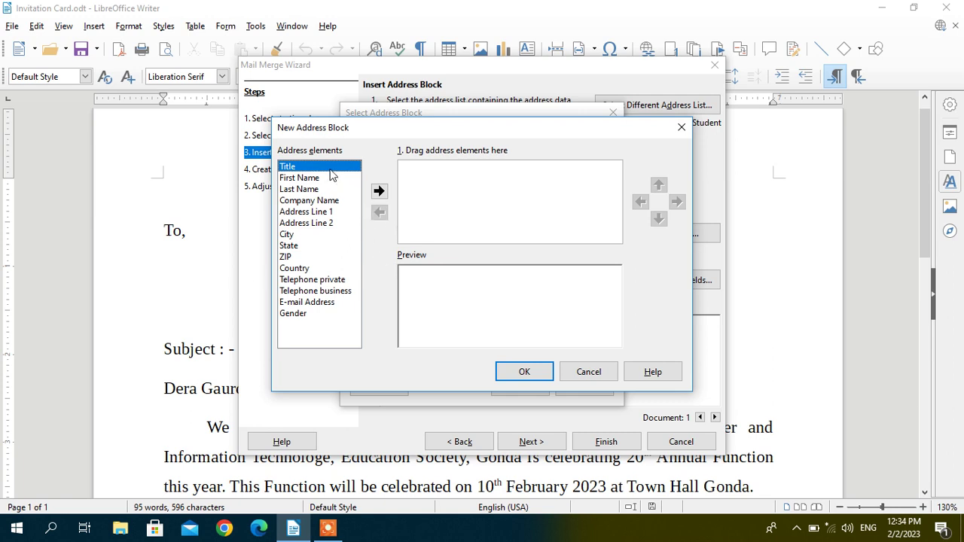
pyautogui.click(378, 192)
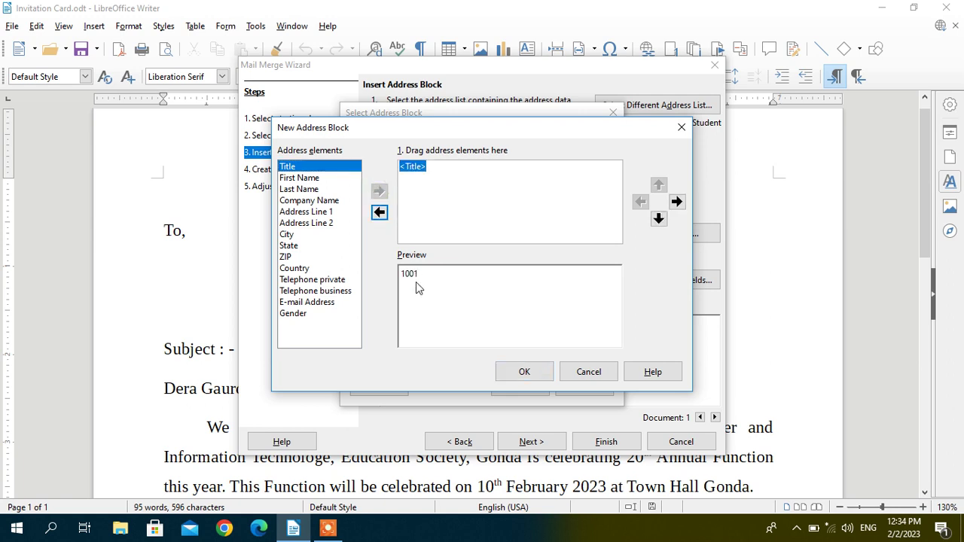
pyautogui.click(330, 179)
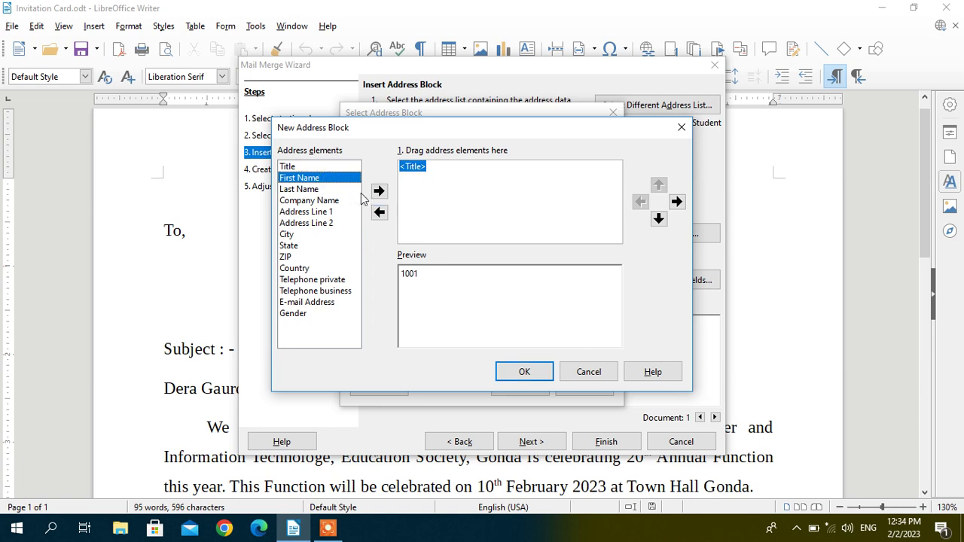
pyautogui.click(378, 191)
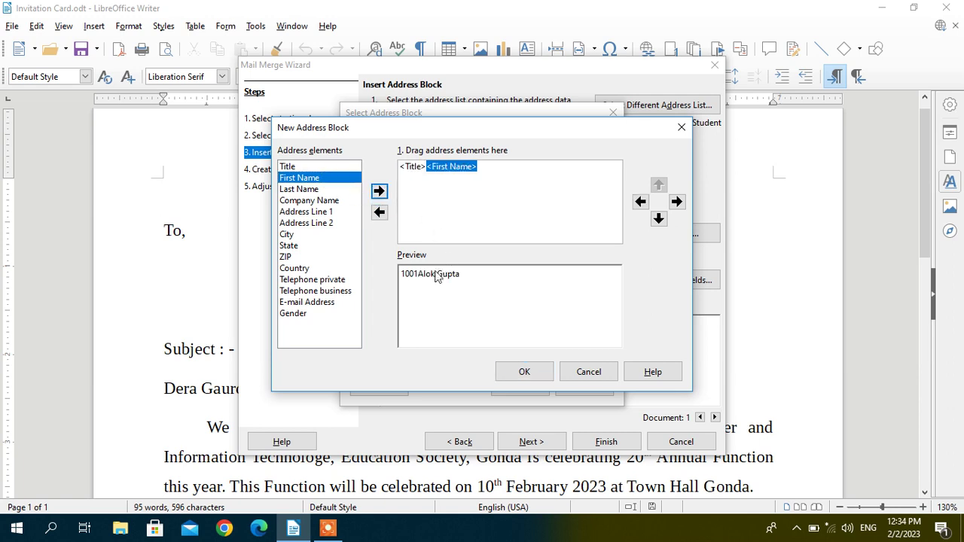
pyautogui.click(329, 190)
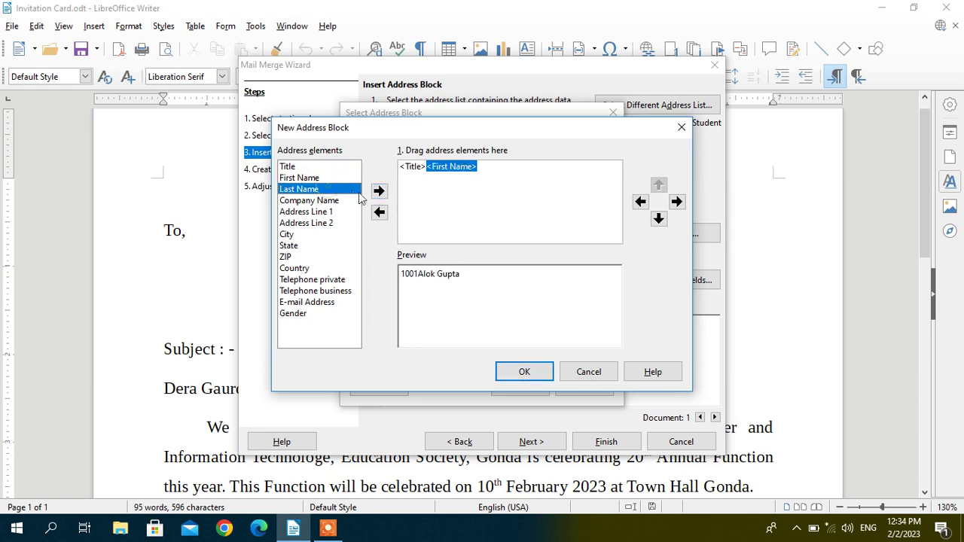
pyautogui.click(378, 192)
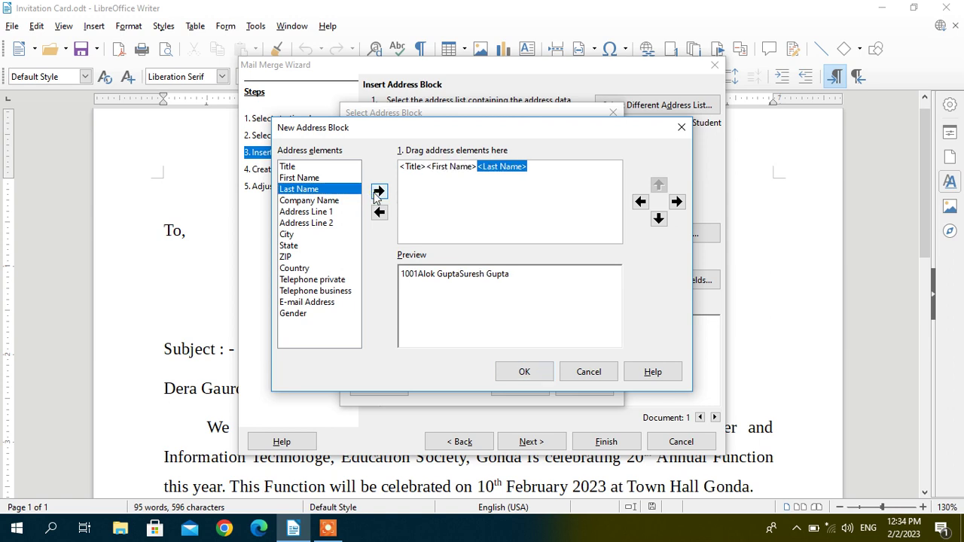
# Add Company Name and Address Line 1 to the new block and accept it.
pyautogui.click(348, 202)
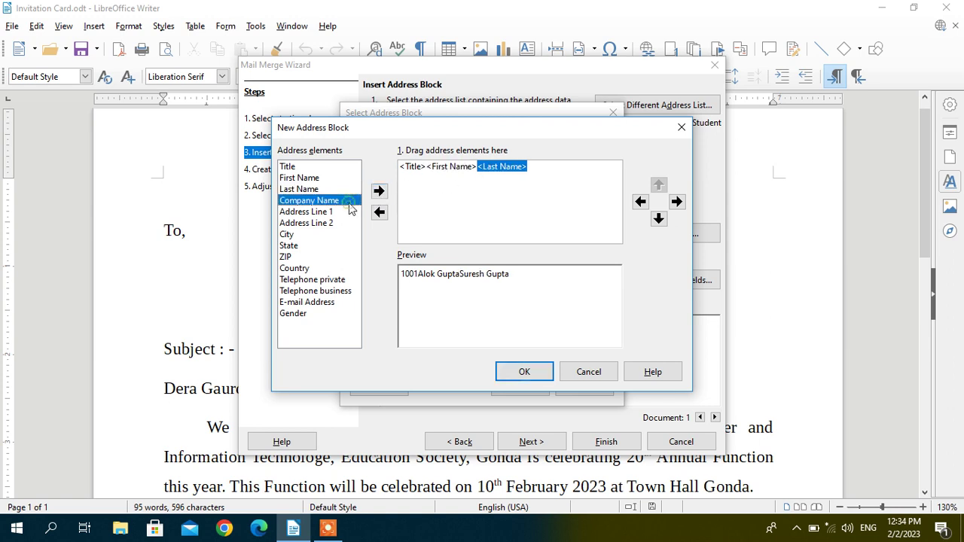
pyautogui.click(378, 191)
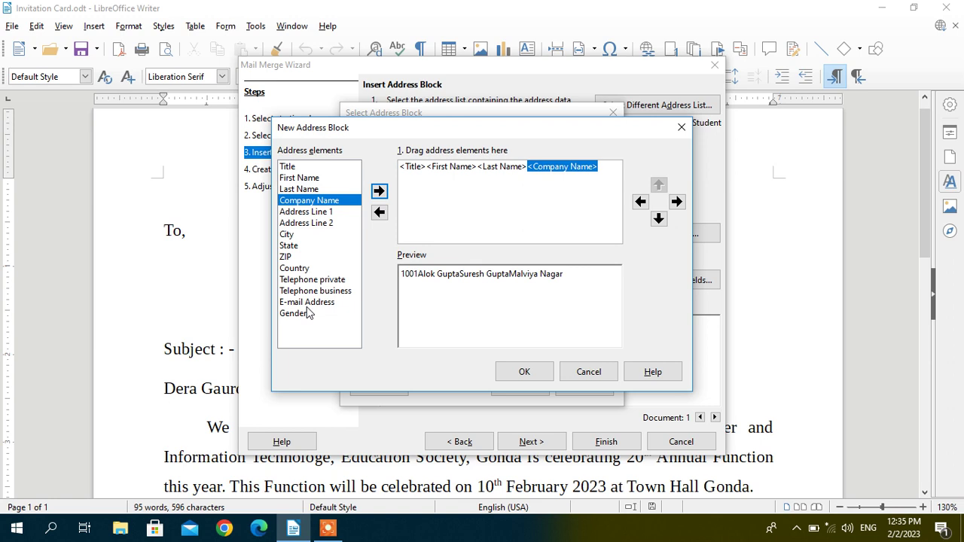
pyautogui.click(347, 213)
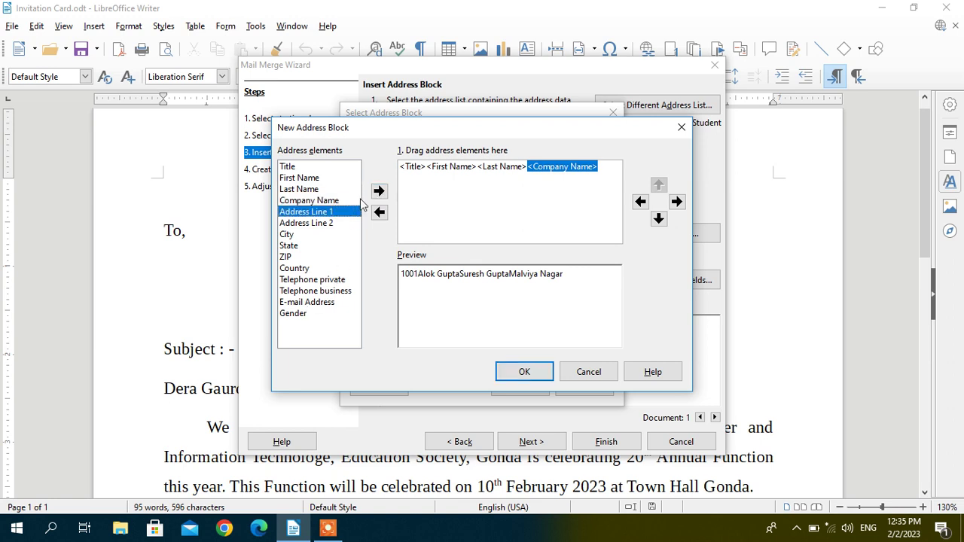
pyautogui.click(378, 192)
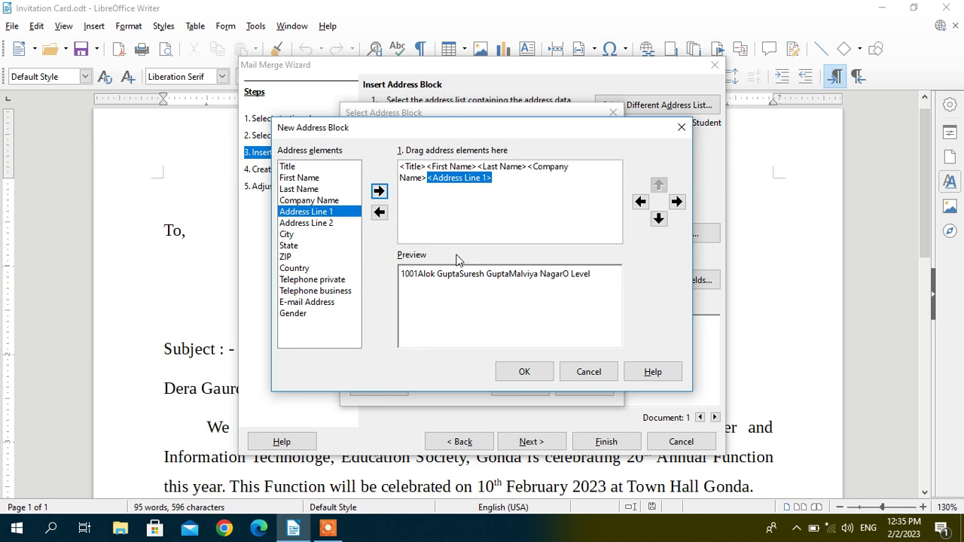
pyautogui.click(509, 370)
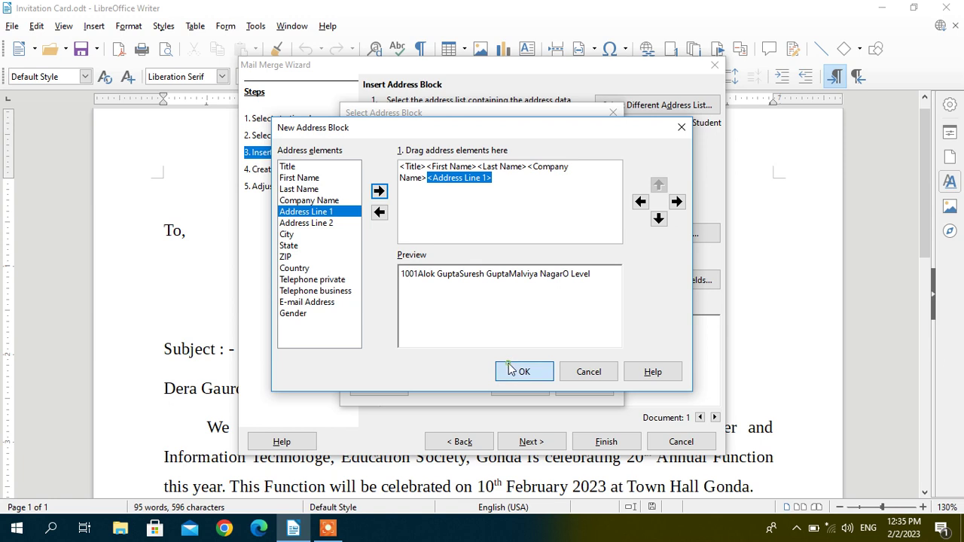
pyautogui.click(517, 384)
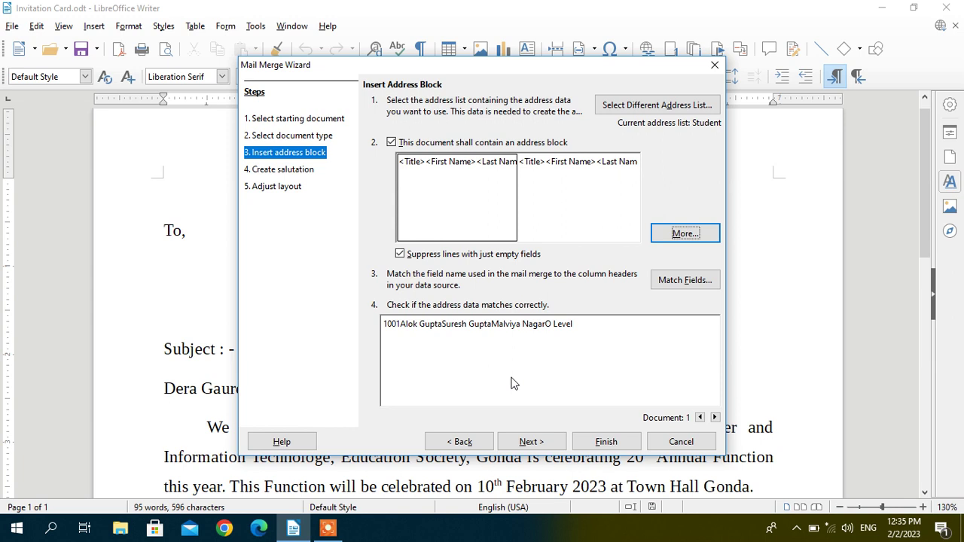
# Skip past the salutation step, lower the address block to 2.26" from top, and finish the wizard.
pyautogui.click(559, 442)
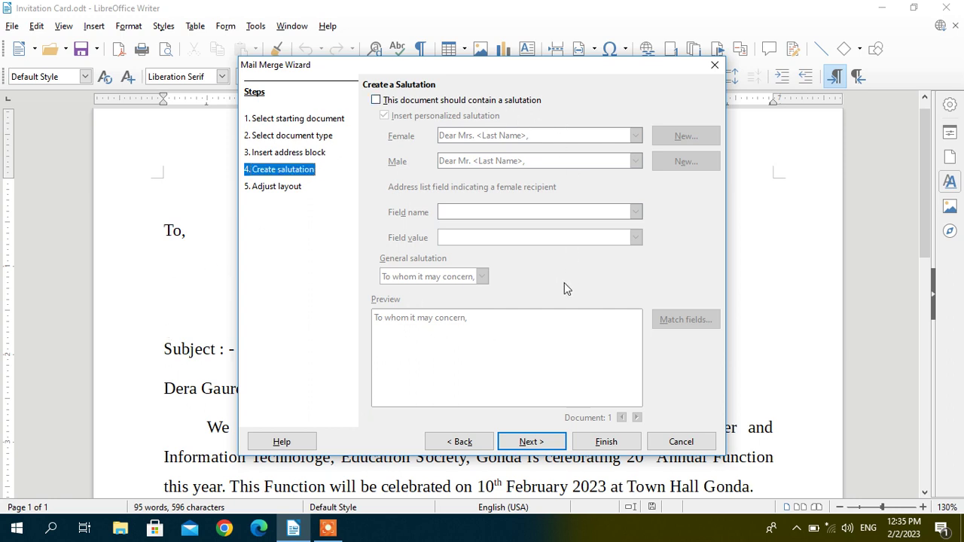
pyautogui.click(532, 443)
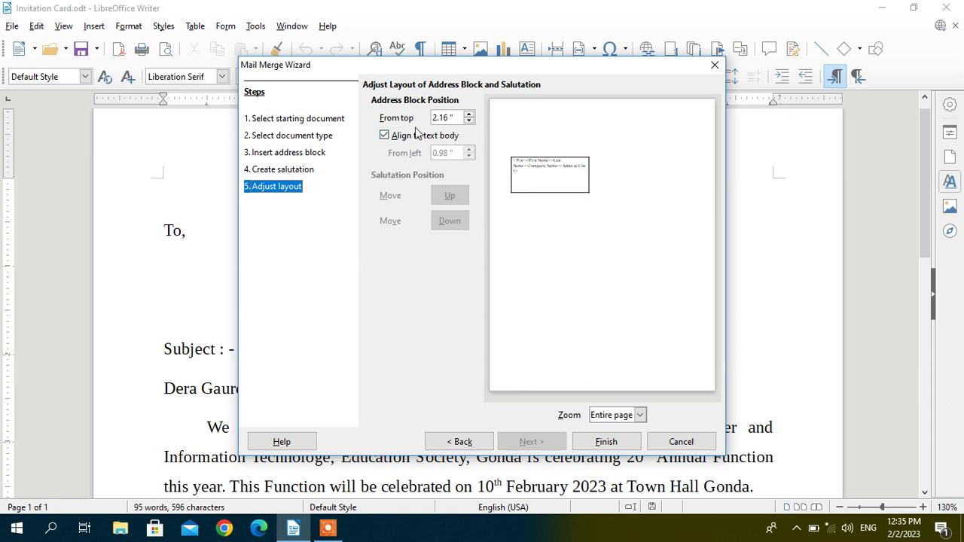
pyautogui.click(469, 113)
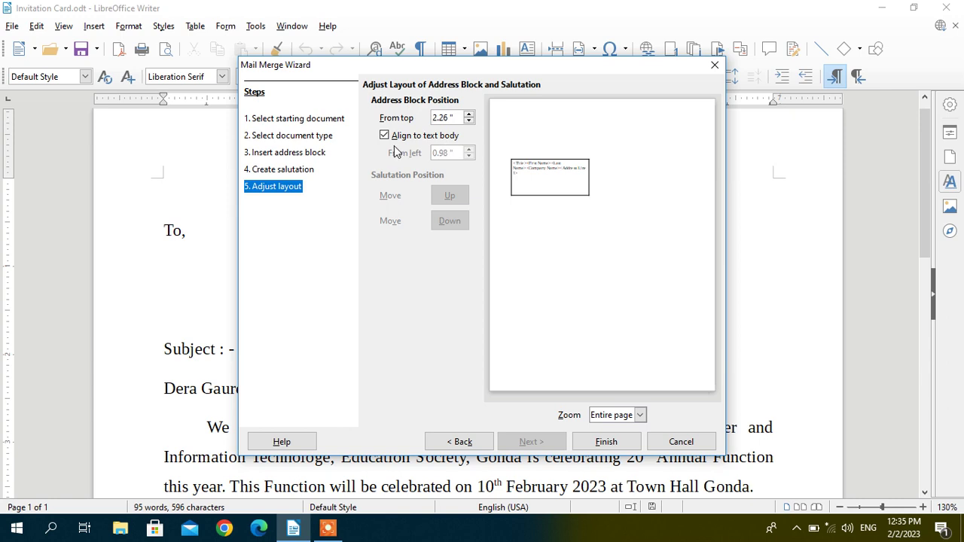
pyautogui.click(605, 442)
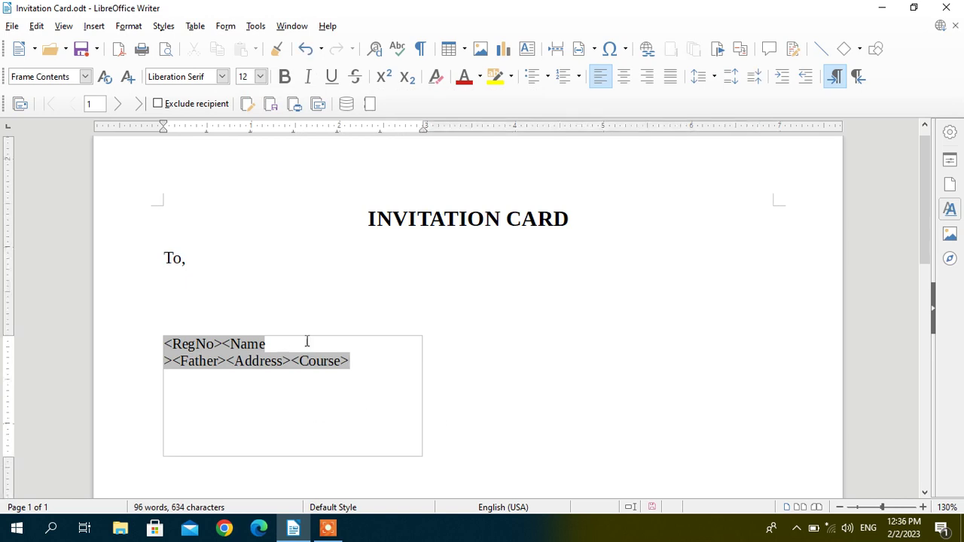
# Put each merge field on its own line and label the first 'Registration No -'.
pyautogui.click(224, 346)
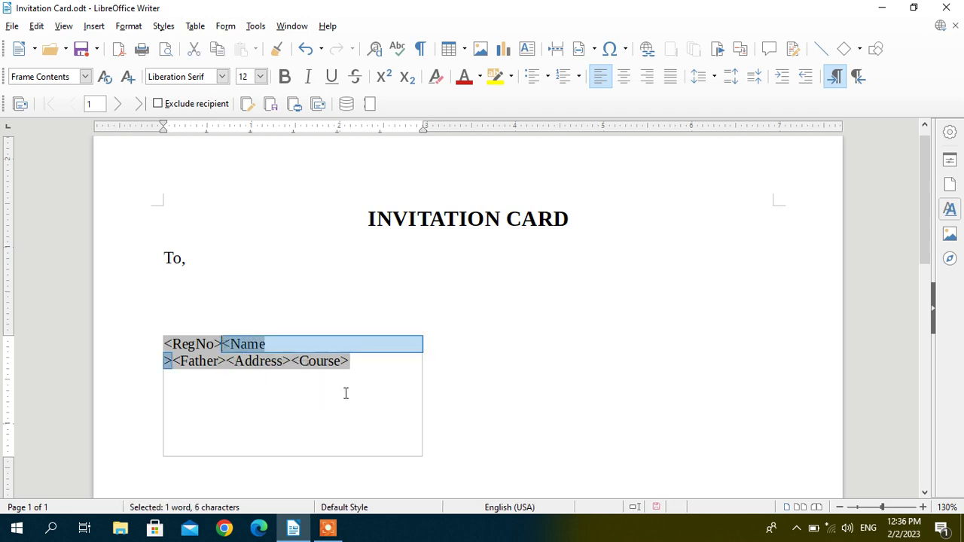
pyautogui.press('Left')
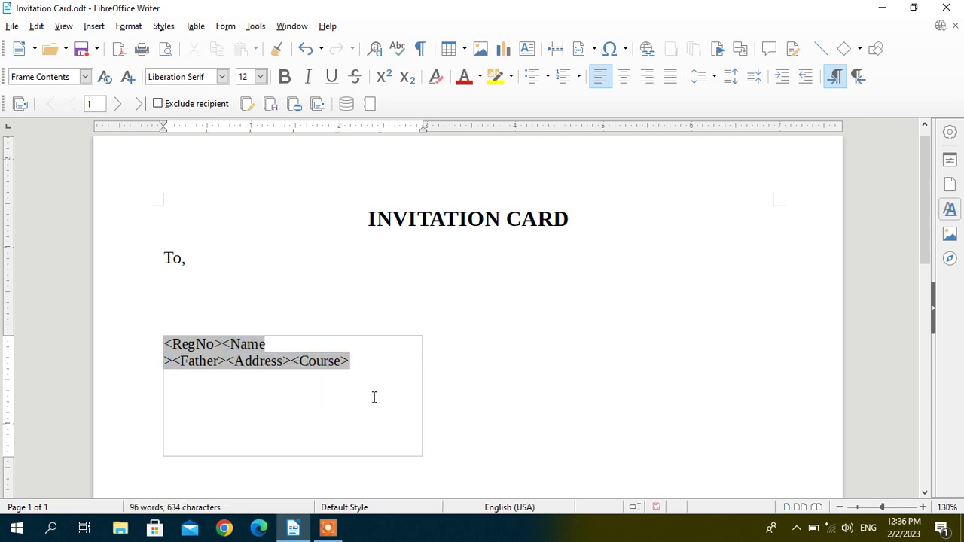
pyautogui.press('Return')
pyautogui.press('Return')
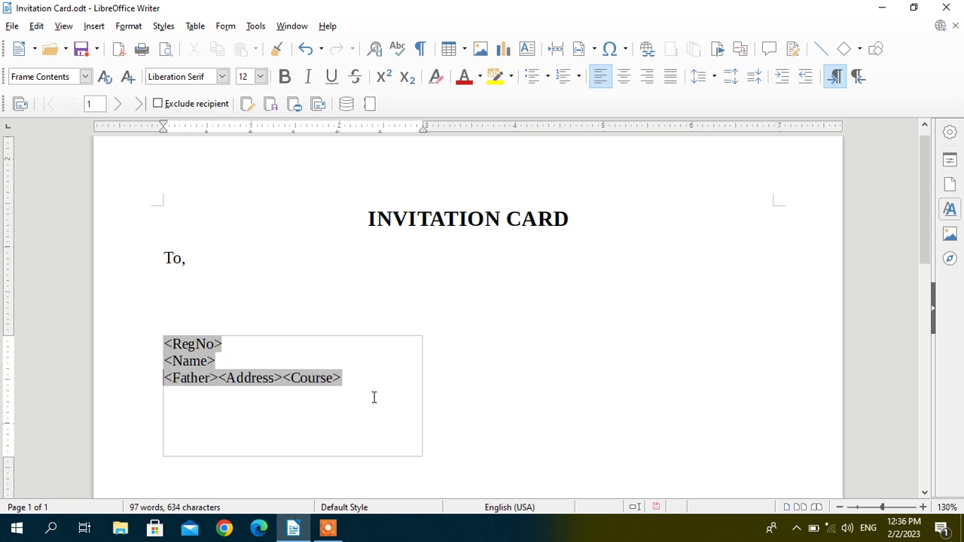
pyautogui.press('Right')
pyautogui.press('Return')
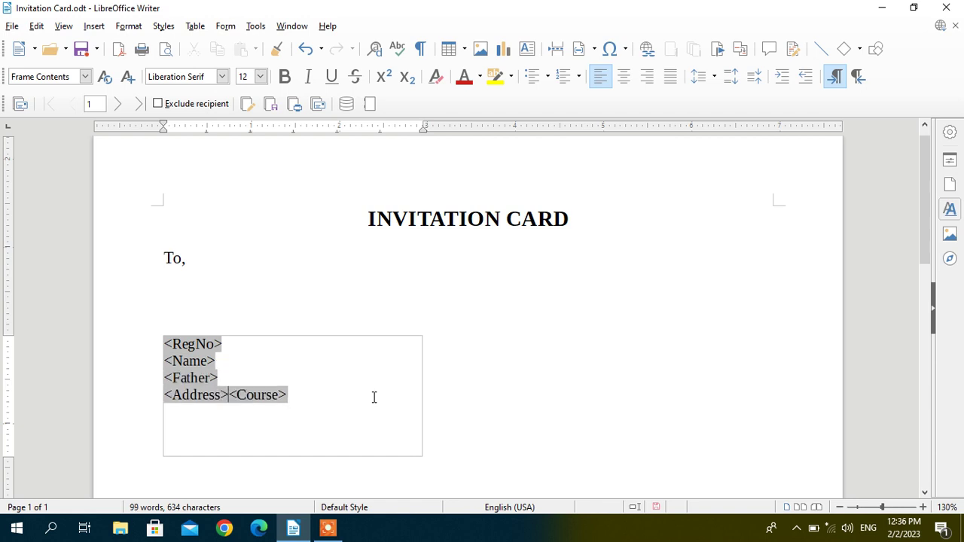
pyautogui.press('Return')
pyautogui.press('Up')
pyautogui.press('Up')
pyautogui.press('Home')
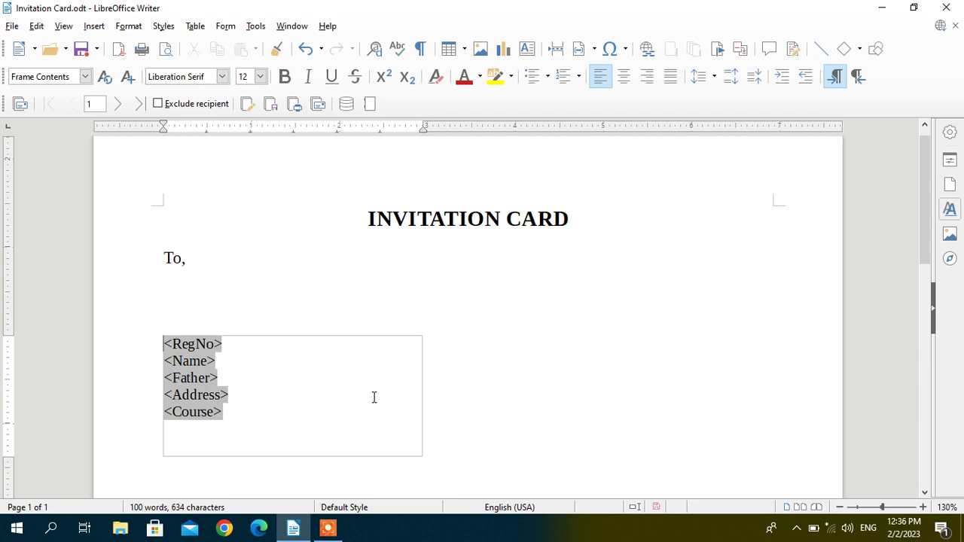
pyautogui.write('Regist')
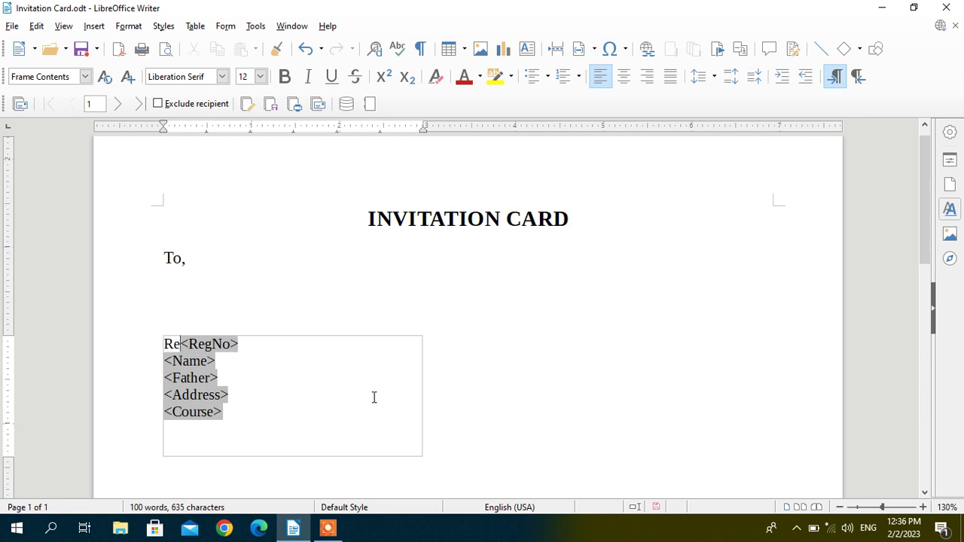
pyautogui.write('ration')
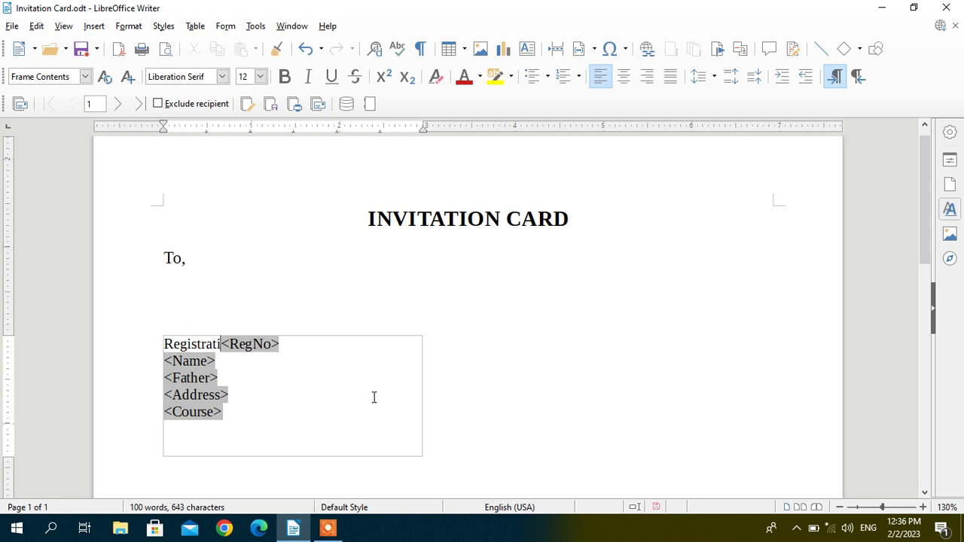
pyautogui.write(' No -')
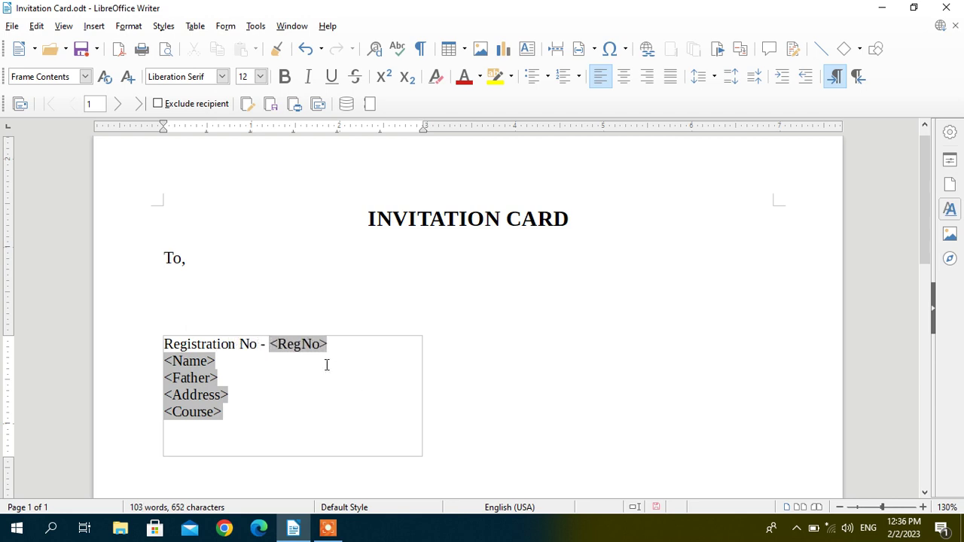
# Type the 'Student's Name -' and 'Father's Name -' labels before their fields.
pyautogui.click(165, 361)
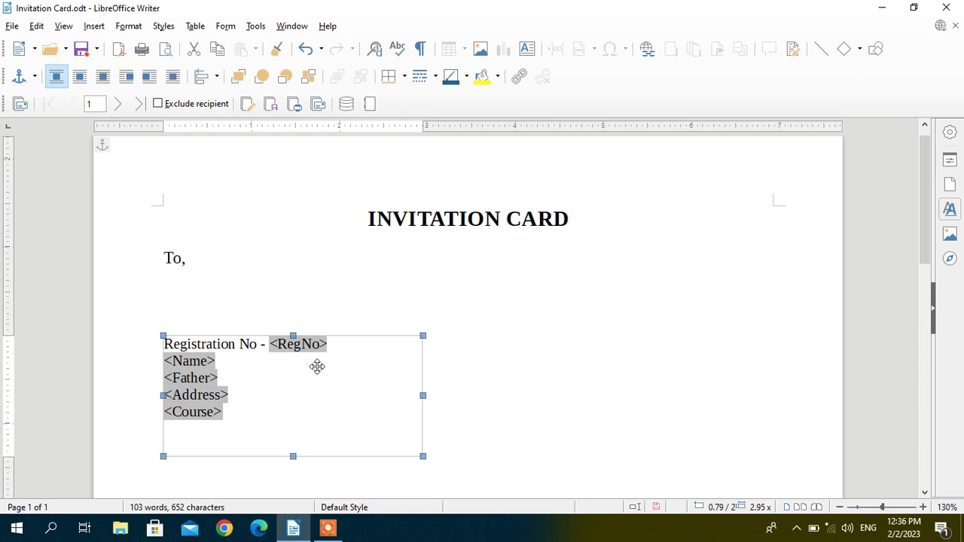
pyautogui.click(527, 299)
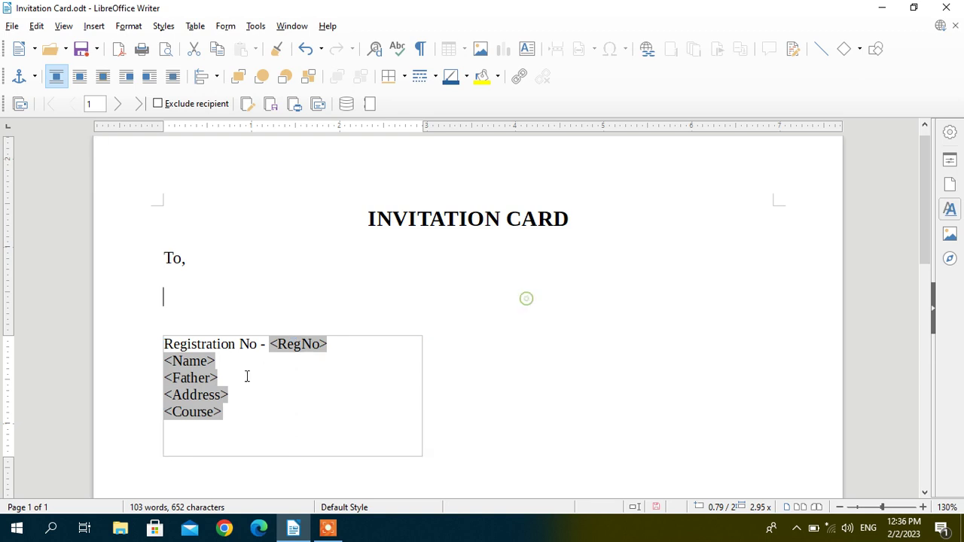
pyautogui.click(174, 361)
pyautogui.press('Left')
pyautogui.press('Left')
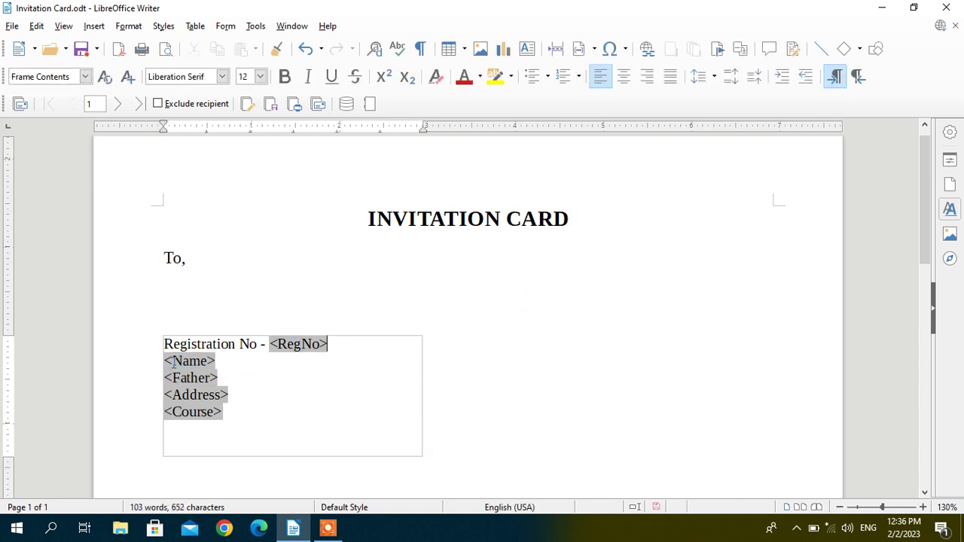
pyautogui.press('Down')
pyautogui.press('Left')
pyautogui.write('S ')
pyautogui.write('/')
pyautogui.write('dent')
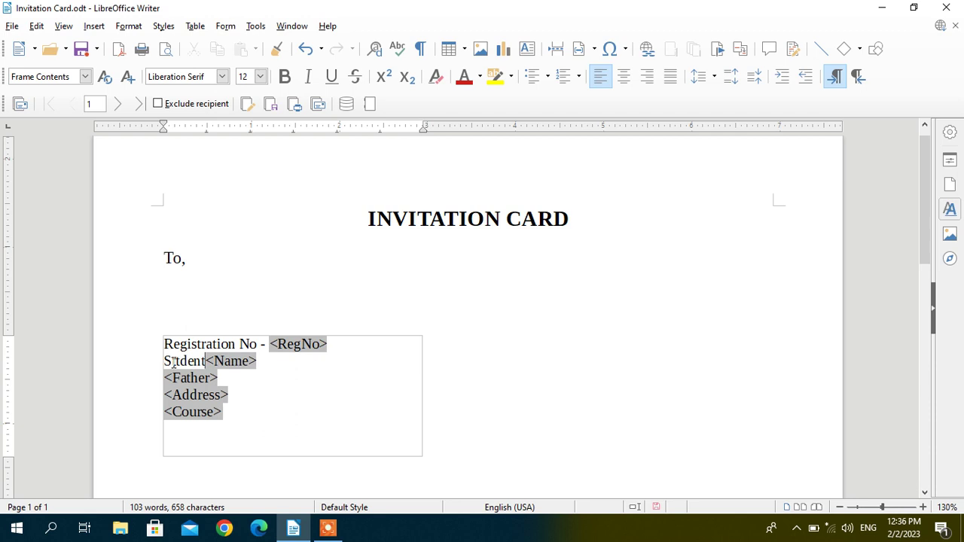
pyautogui.write("'s Name ")
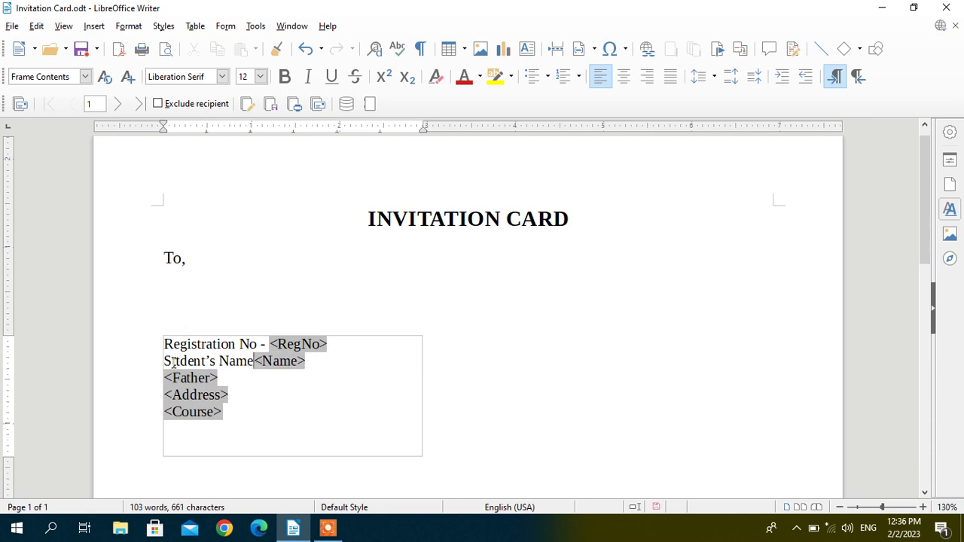
pyautogui.write('-')
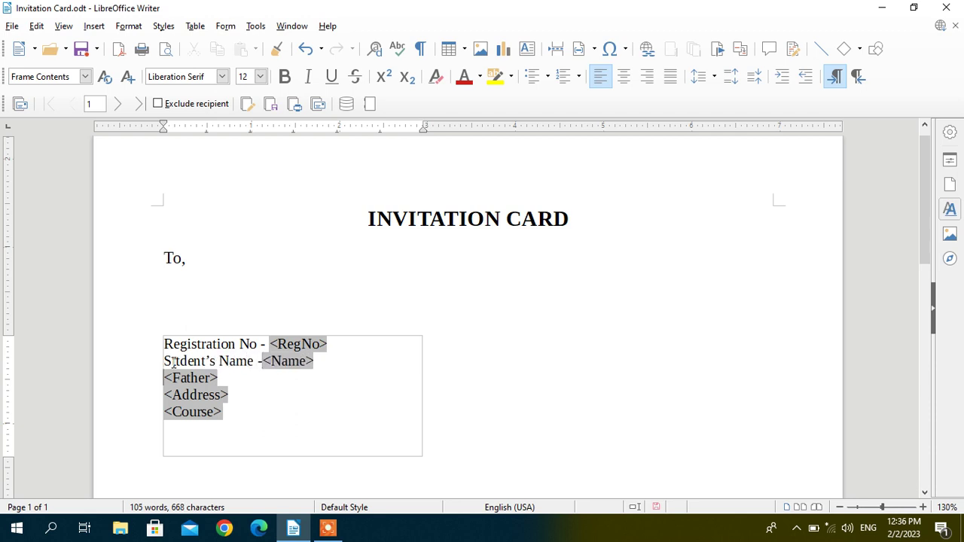
pyautogui.write('Father')
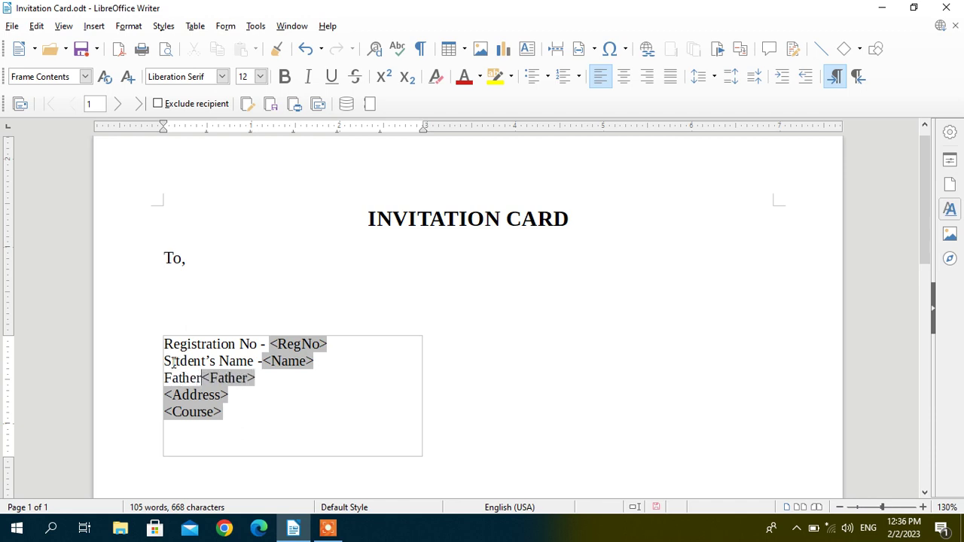
pyautogui.write("'s Name ")
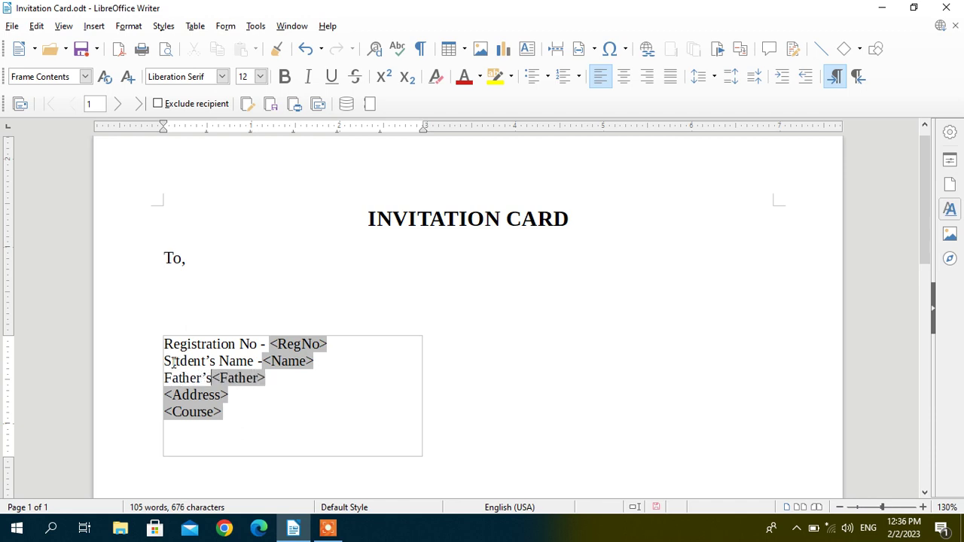
pyautogui.write('-')
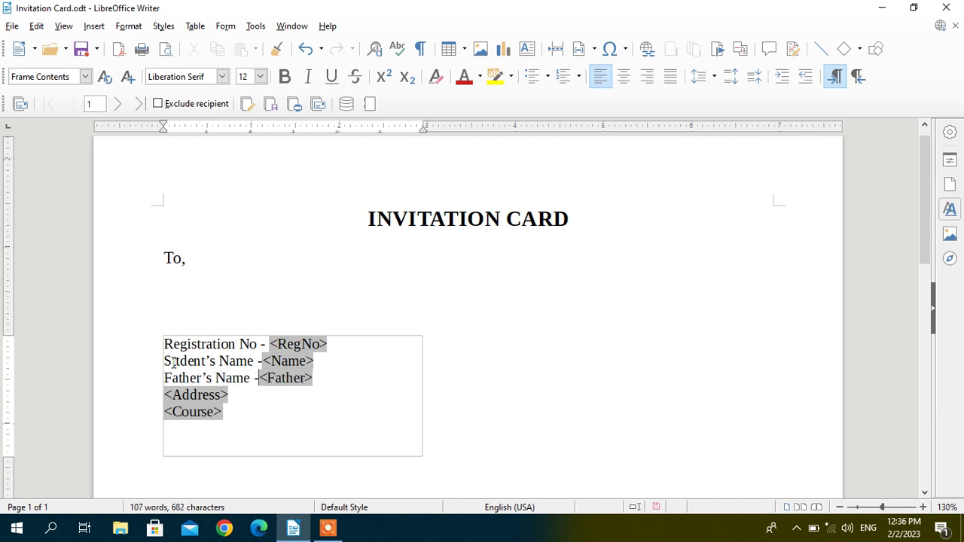
# Fix the Student's Name label's spacing and start the 'Address -' and 'Course -' labels.
pyautogui.press('Up')
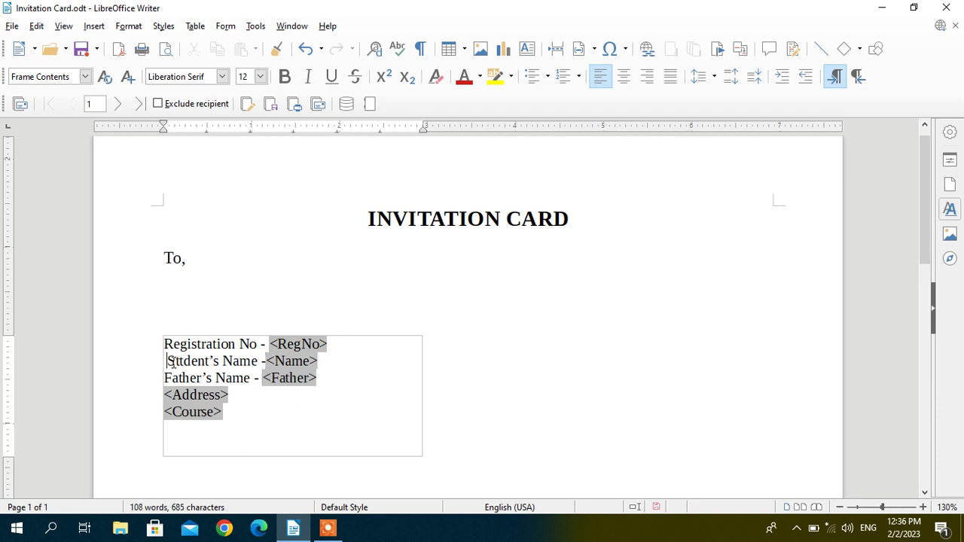
pyautogui.press('BackSpace')
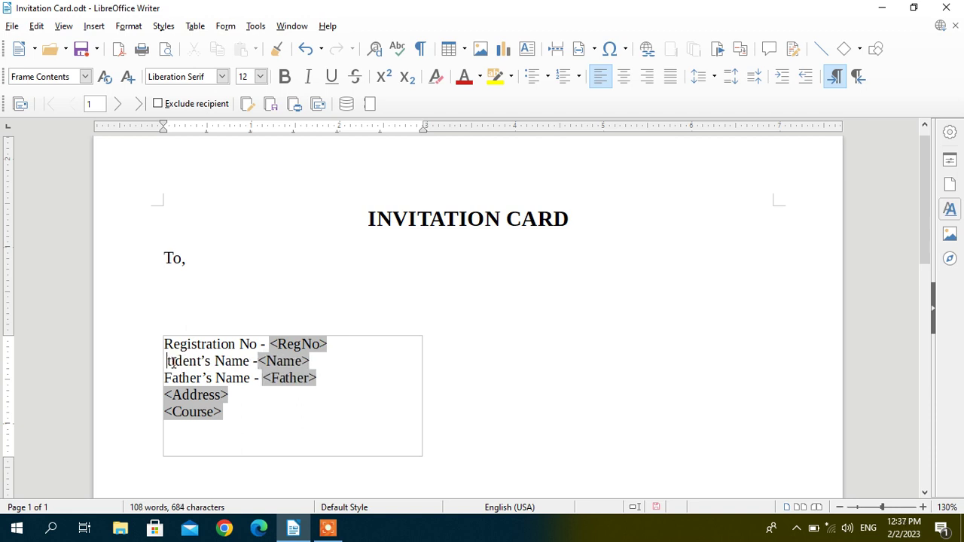
pyautogui.write('S')
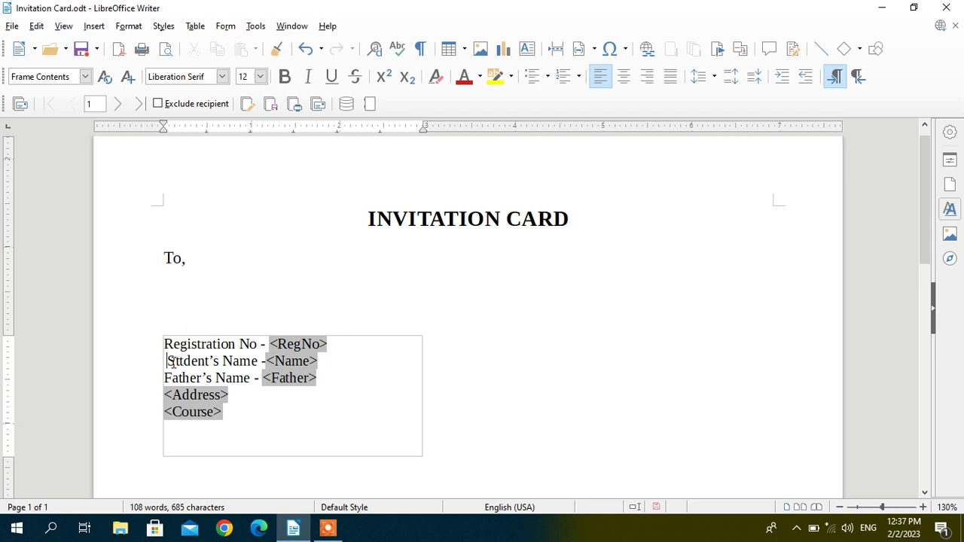
pyautogui.press('BackSpace')
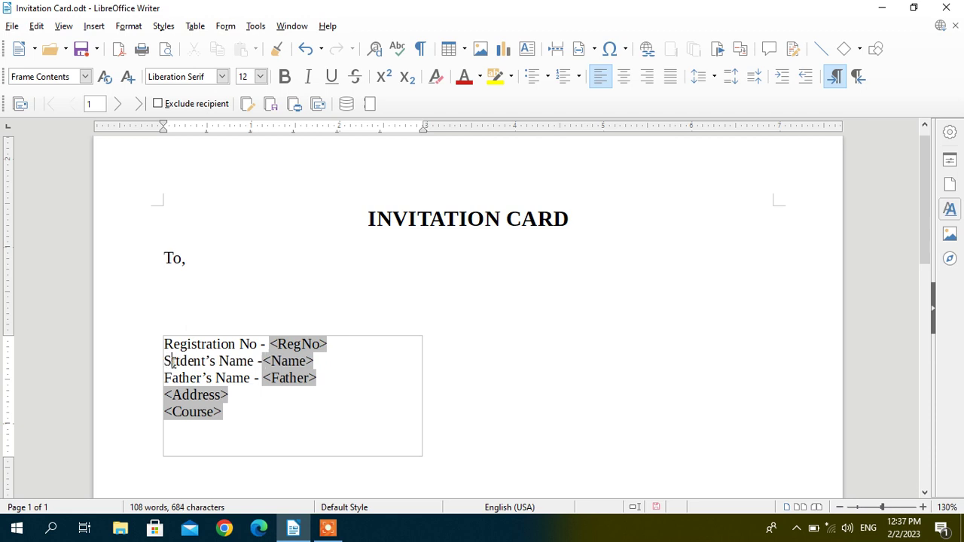
pyautogui.press('Right')
pyautogui.press('Right')
pyautogui.press('Right')
pyautogui.press('Down')
pyautogui.press('Down')
pyautogui.press('Home')
pyautogui.write('Address ')
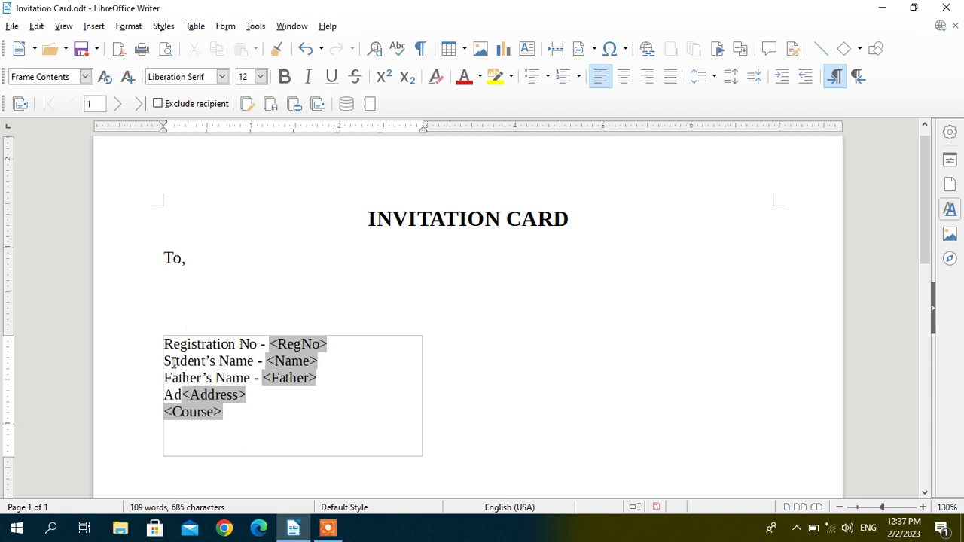
pyautogui.write('- <Address> ')
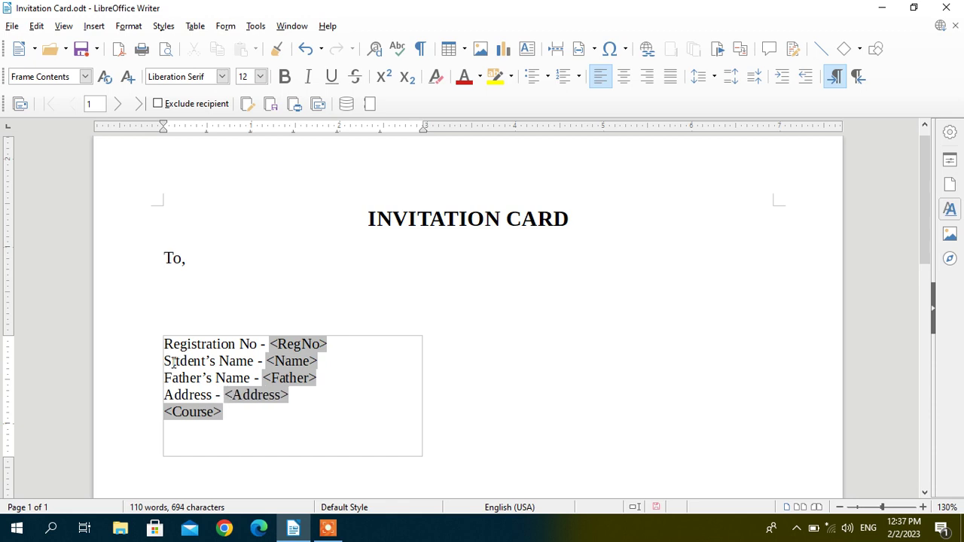
pyautogui.write('Course')
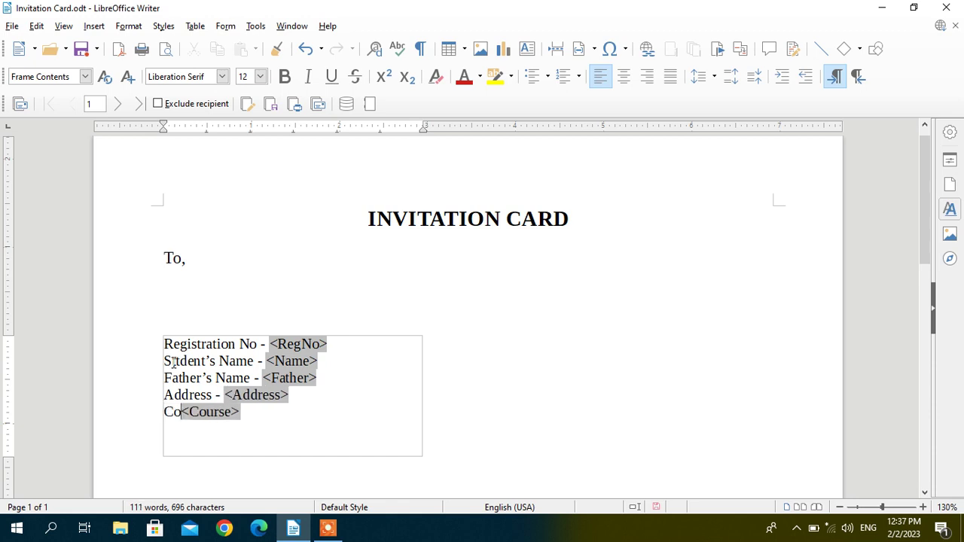
pyautogui.write(' -')
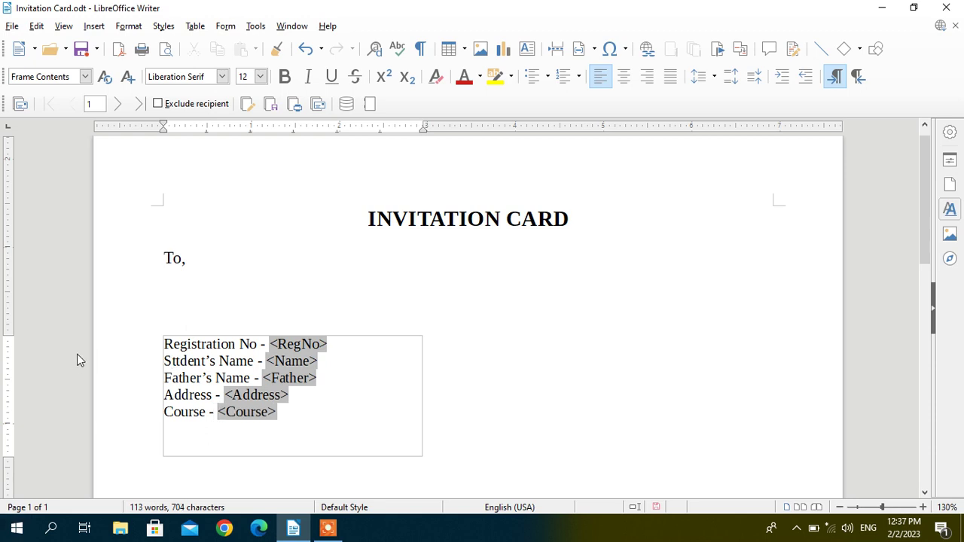
pyautogui.click(594, 359)
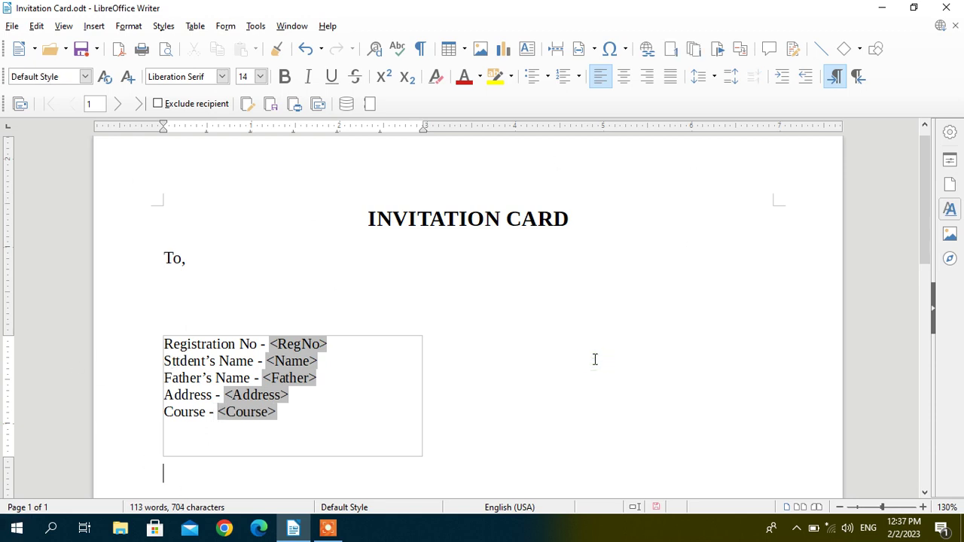
pyautogui.press('Down')
pyautogui.press('Down')
pyautogui.press('Down')
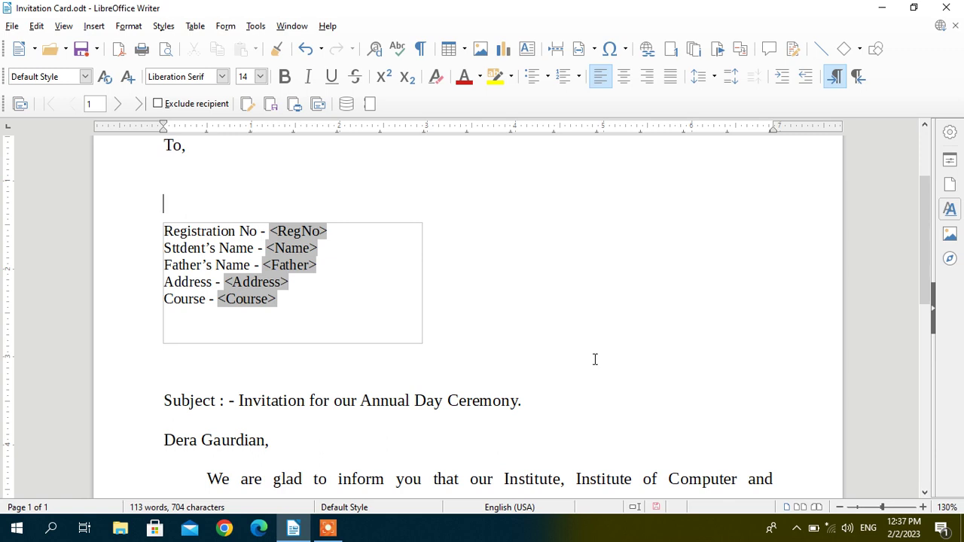
pyautogui.press('Up')
pyautogui.scroll(3, 594, 359)
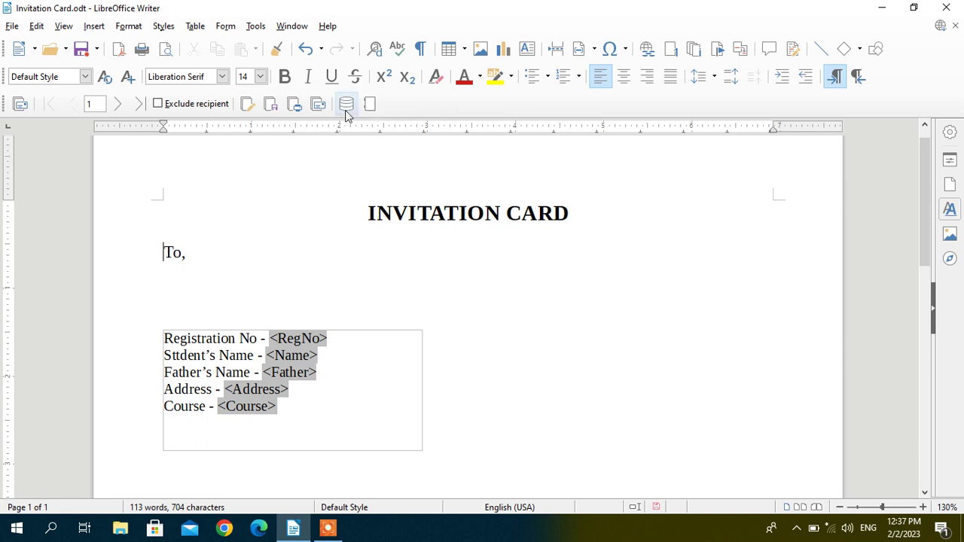
pyautogui.click(64, 27)
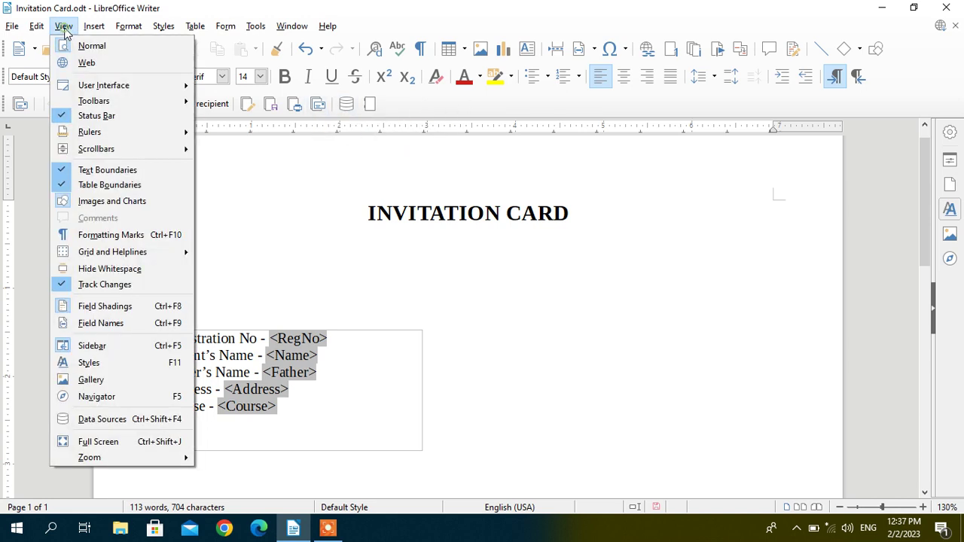
pyautogui.moveTo(149, 101)
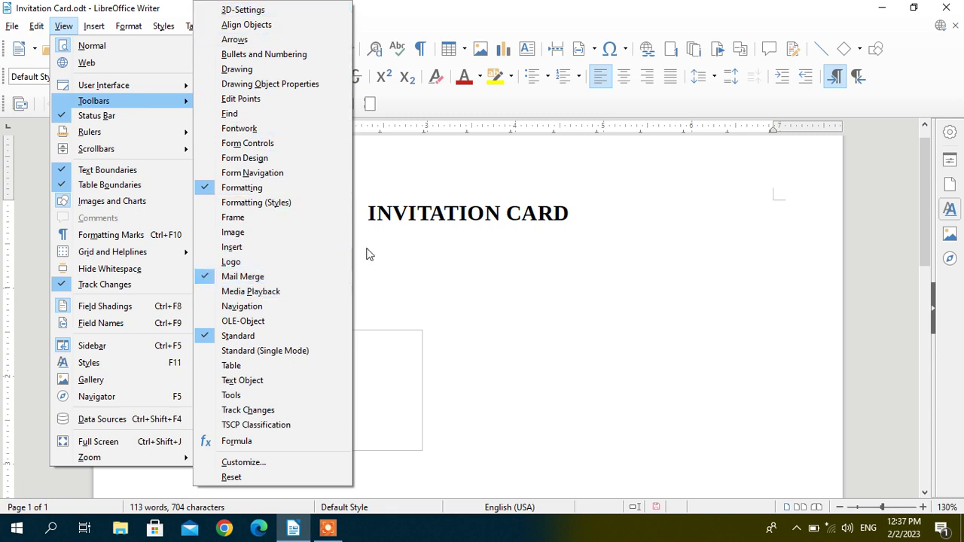
pyautogui.click(467, 245)
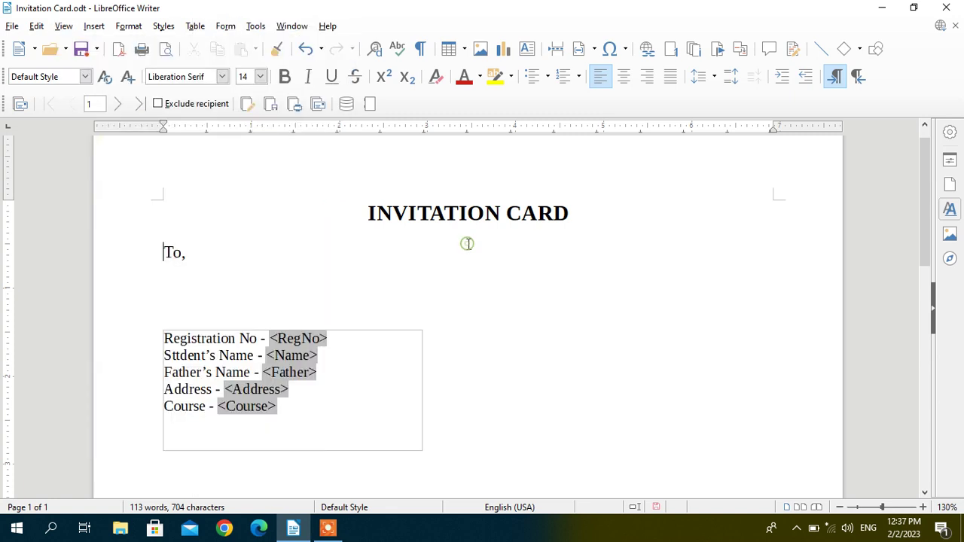
# Generate the 5-page merged document, scroll through the student cards, then minimize Writer.
pyautogui.click(251, 108)
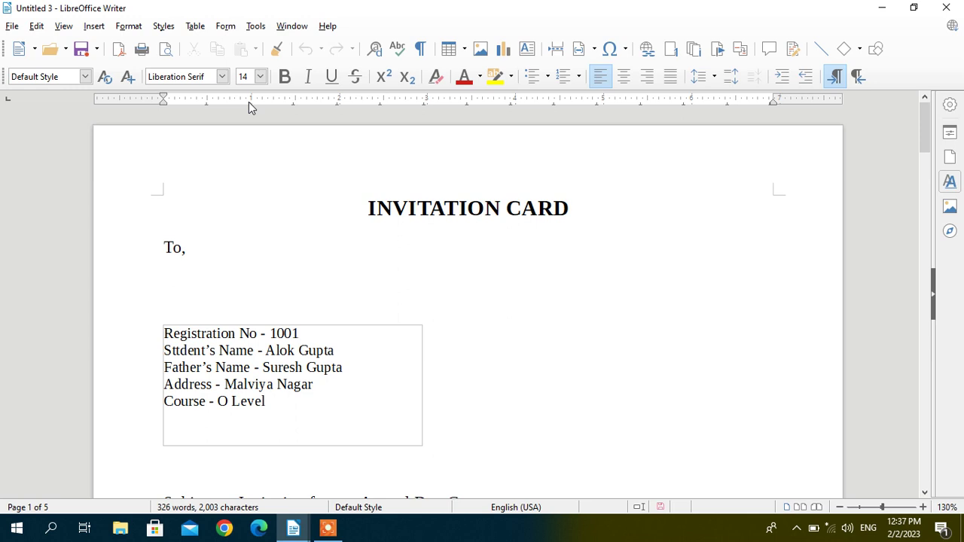
pyautogui.click(483, 359)
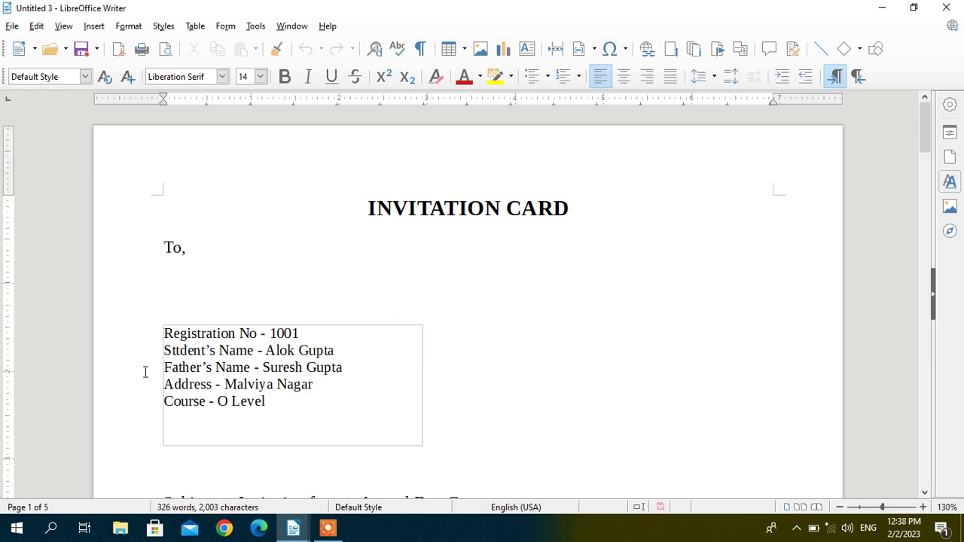
pyautogui.scroll(-3, 296, 370)
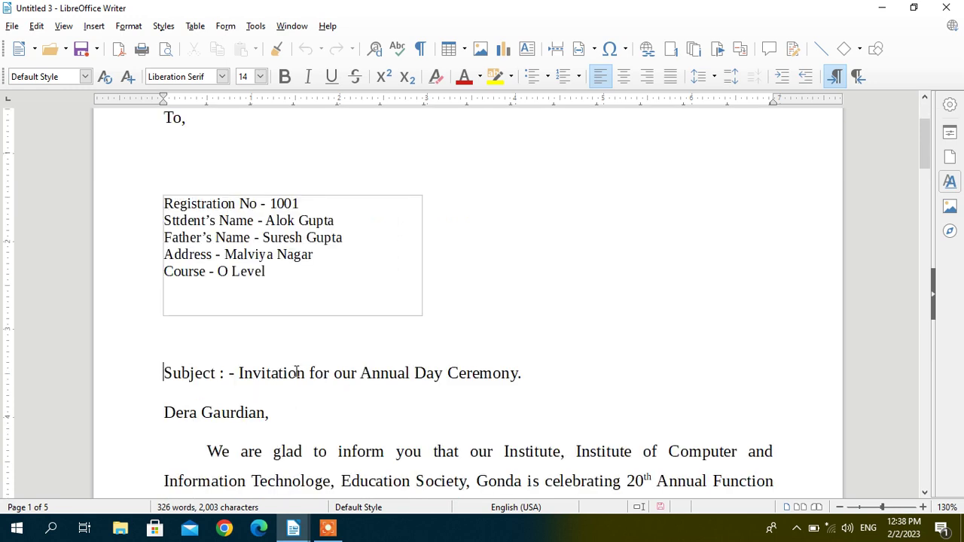
pyautogui.press('Down')
pyautogui.press('Down')
pyautogui.scroll(-3, 401, 438)
pyautogui.press('Down')
pyautogui.press('Down')
pyautogui.press('Down')
pyautogui.press('Down')
pyautogui.press('Down')
pyautogui.press('Down')
pyautogui.press('Down')
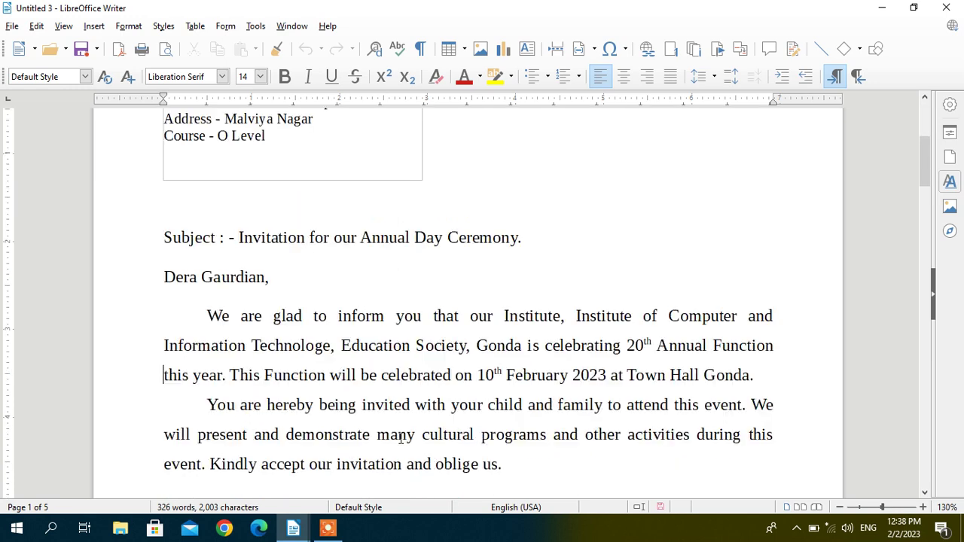
pyautogui.scroll(-3, 400, 438)
pyautogui.press('Down')
pyautogui.press('Down')
pyautogui.press('Down')
pyautogui.press('Down')
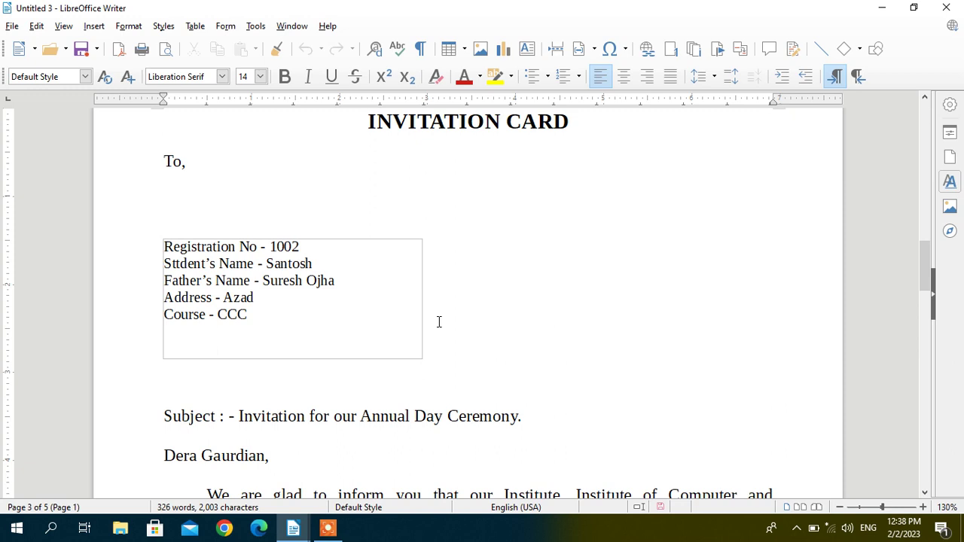
pyautogui.press('super+d')
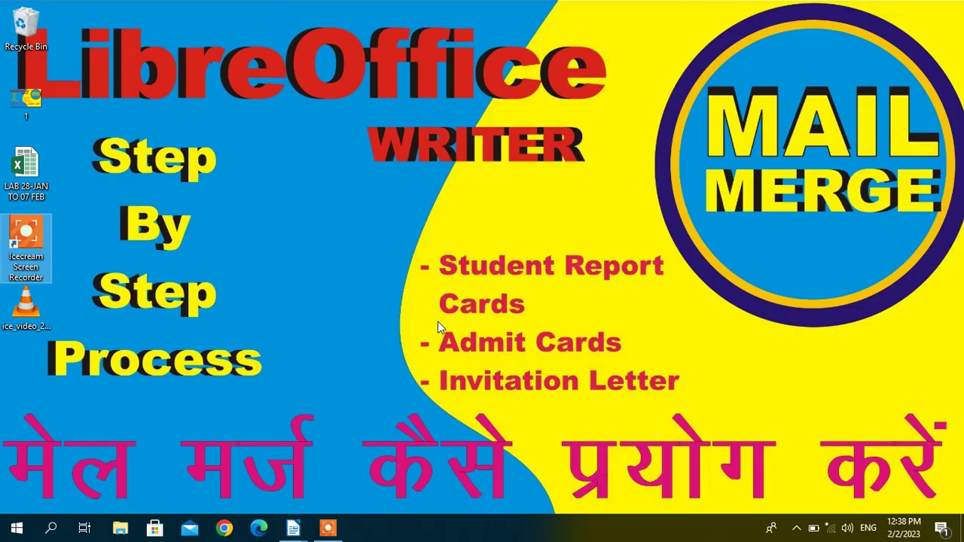